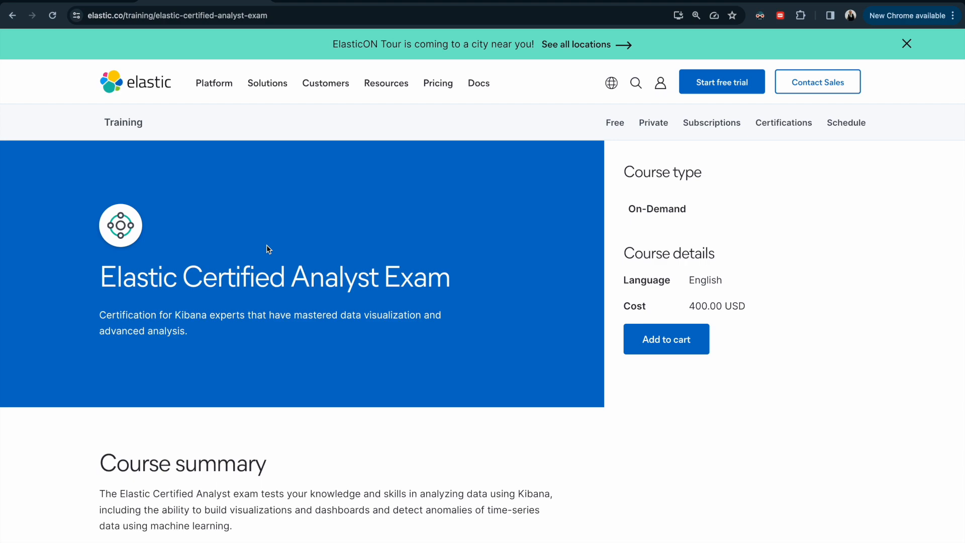
# Step: Review the course summary and exam topics on the Elastic Certified Analyst Exam page, down to the entity-centric transform objective
pyautogui.scroll(-20, 266, 248)
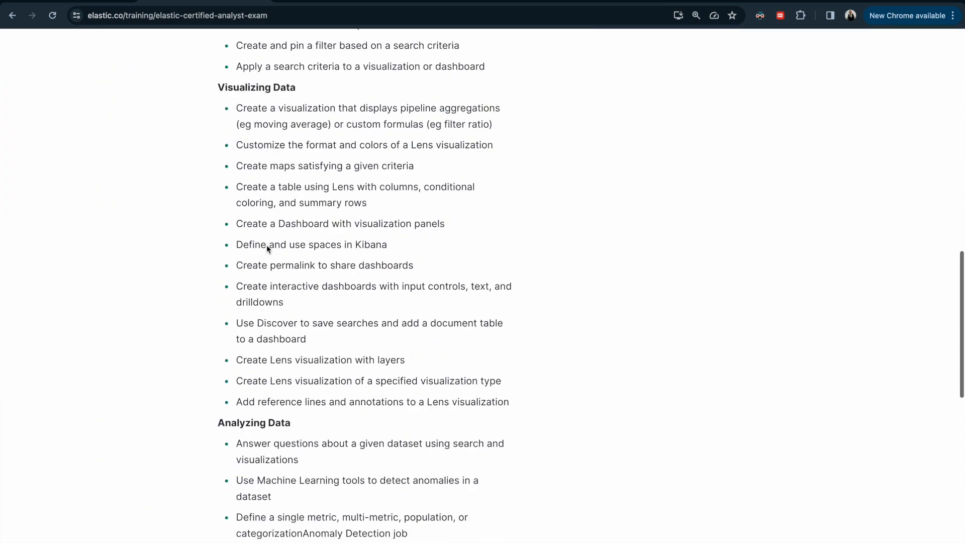
pyautogui.scroll(2, 266, 246)
pyautogui.click(283, 197)
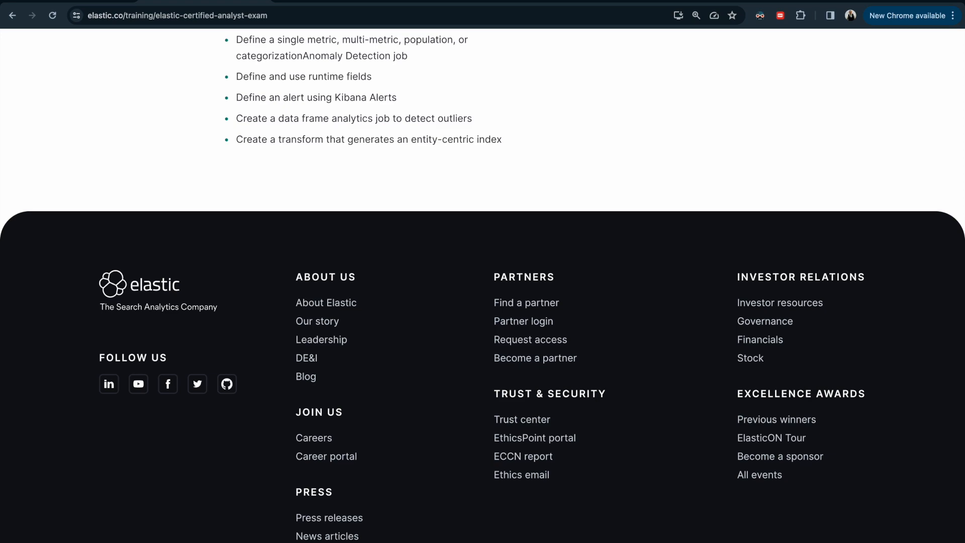
pyautogui.scroll(20, 148, 166)
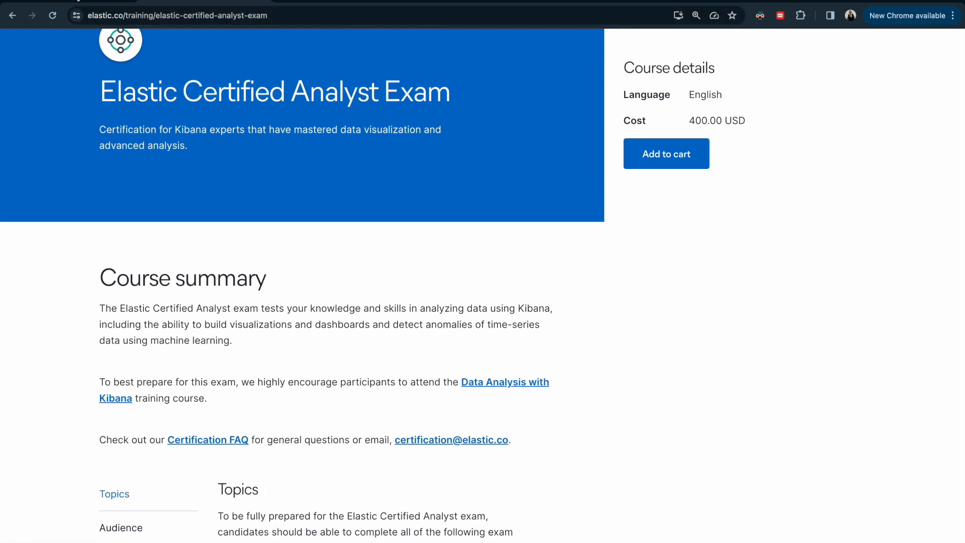
# Step: Switch to Kibana and open the Transforms page in Stack Management
pyautogui.click(77, 2)
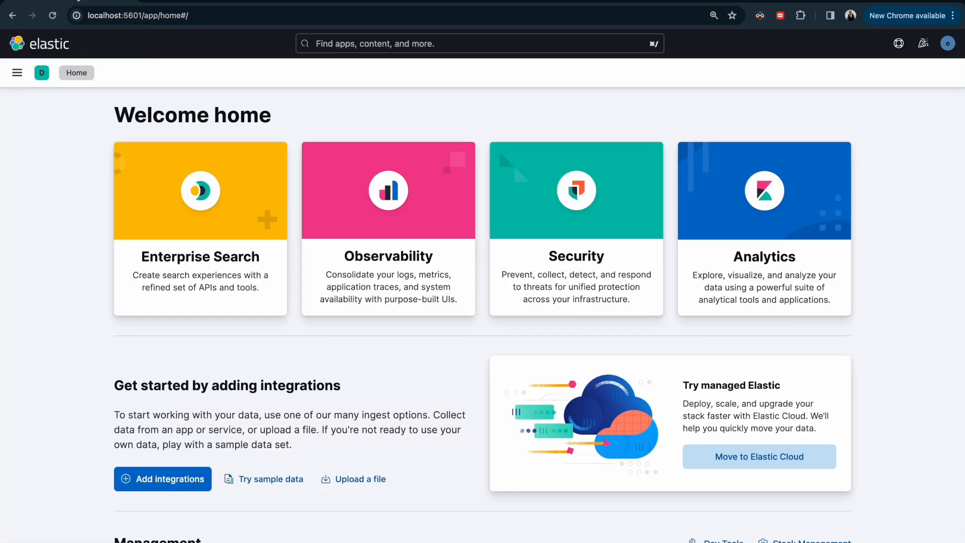
pyautogui.click(17, 75)
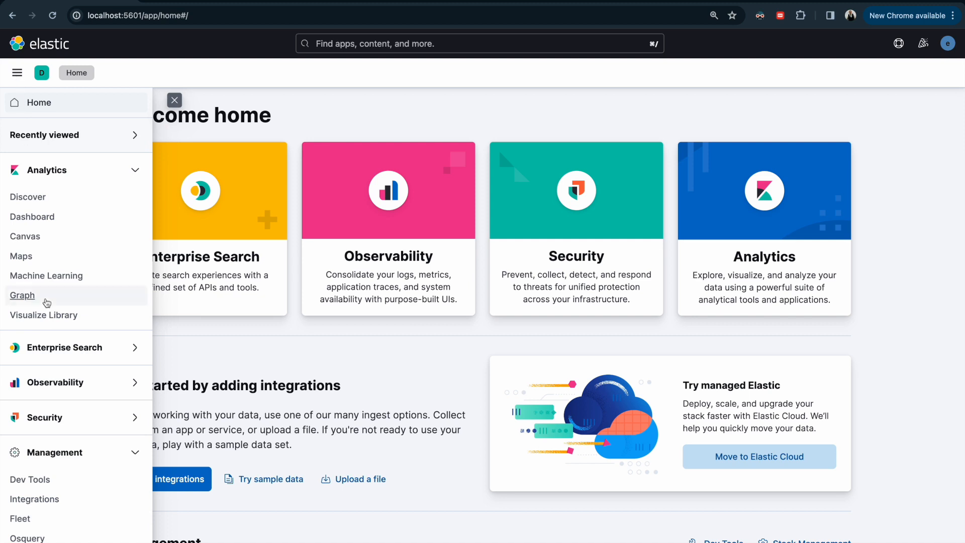
pyautogui.scroll(-2, 47, 301)
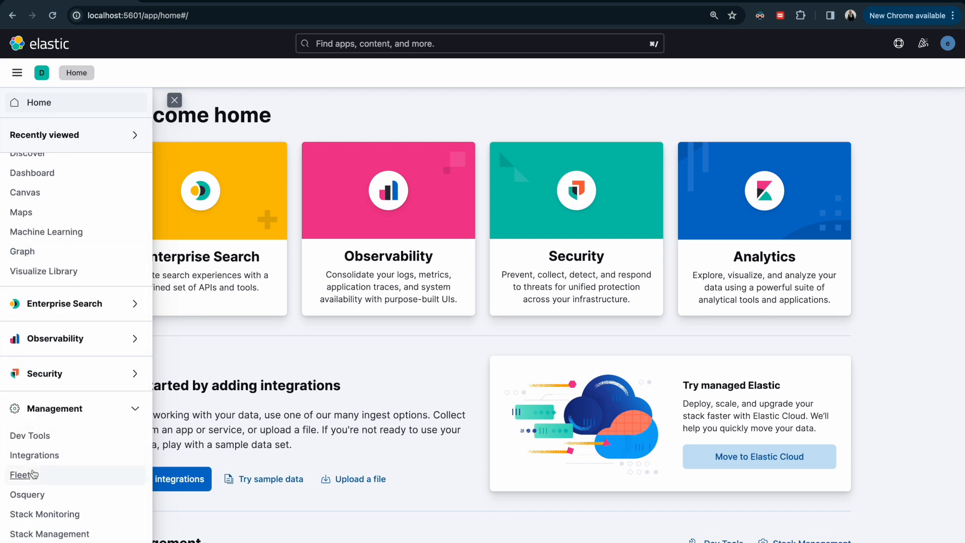
pyautogui.click(62, 534)
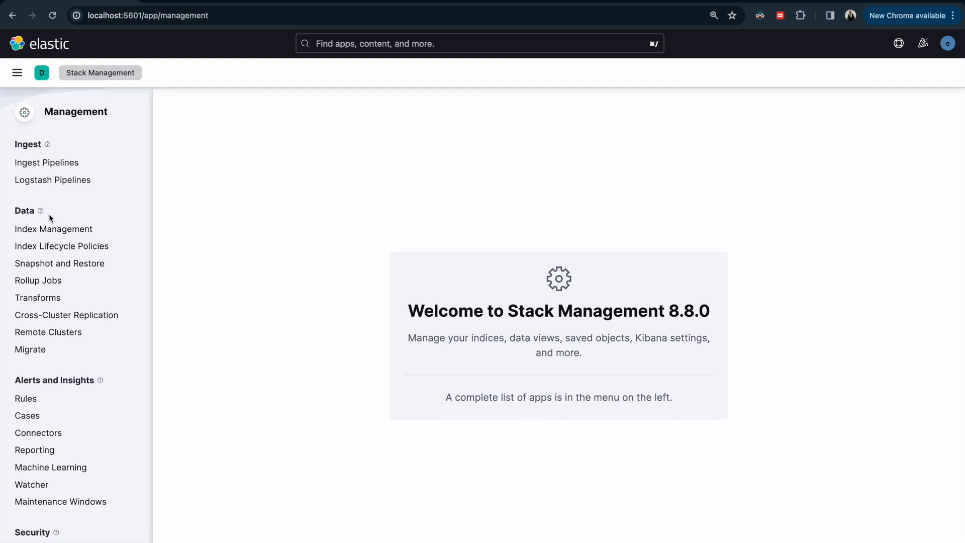
pyautogui.doubleClick(24, 210)
pyautogui.click(31, 298)
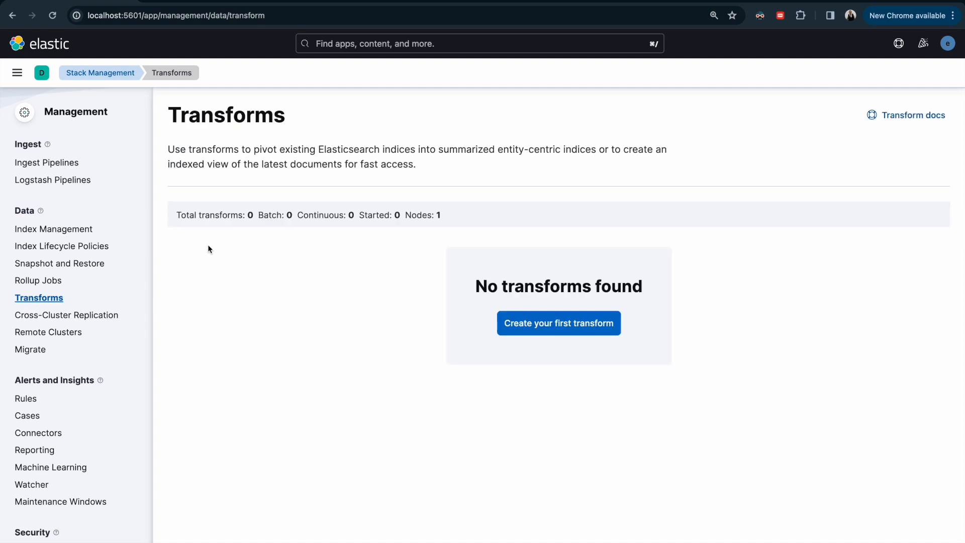
# Step: Start the first transform with the kibana_sample_data_ecommerce data view as its source, searching the sources for "eco"
pyautogui.click(528, 324)
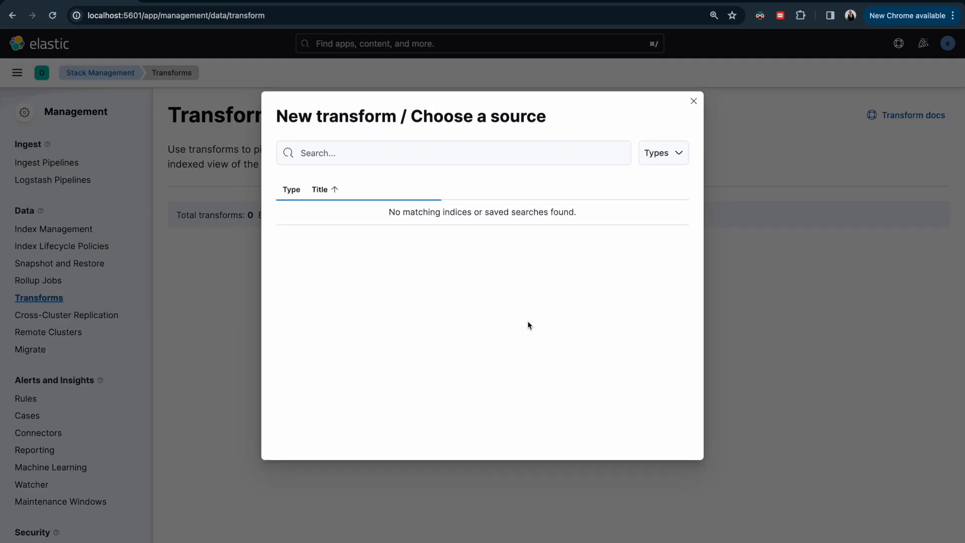
pyautogui.click(480, 153)
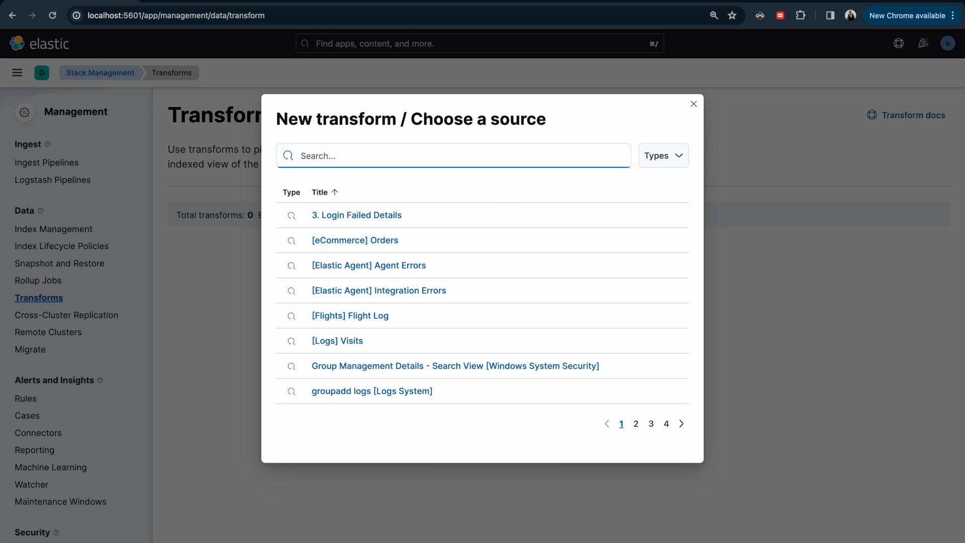
pyautogui.press('super+Tab')
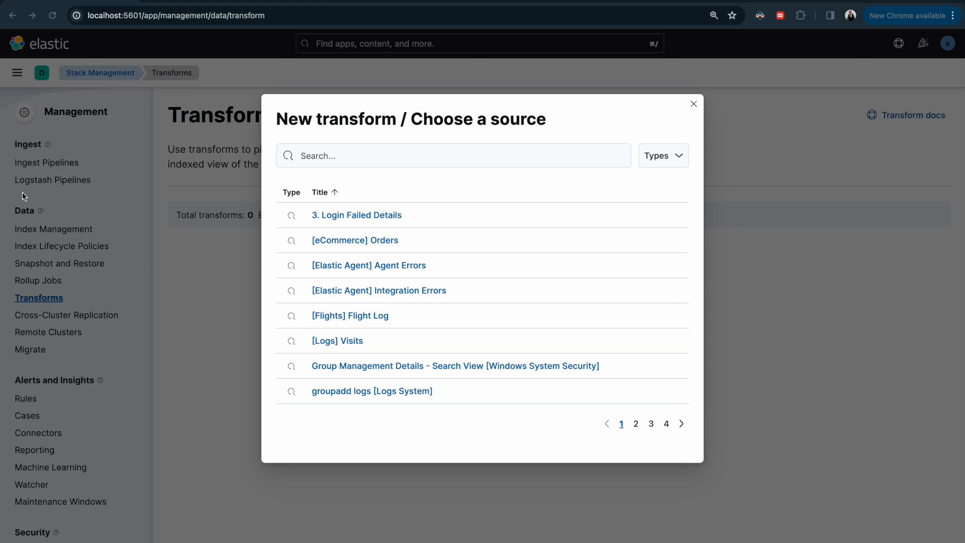
pyautogui.click(338, 156)
pyautogui.write('eco')
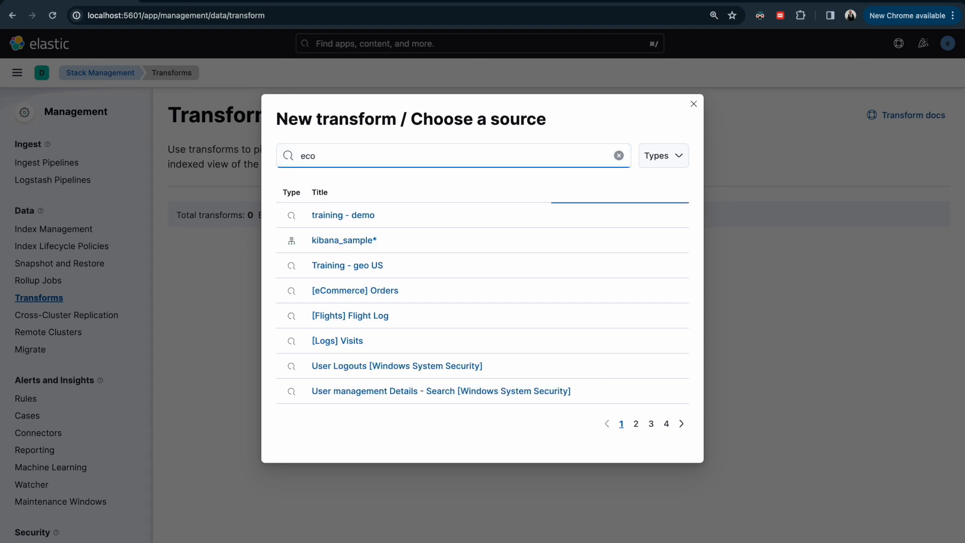
pyautogui.click(326, 242)
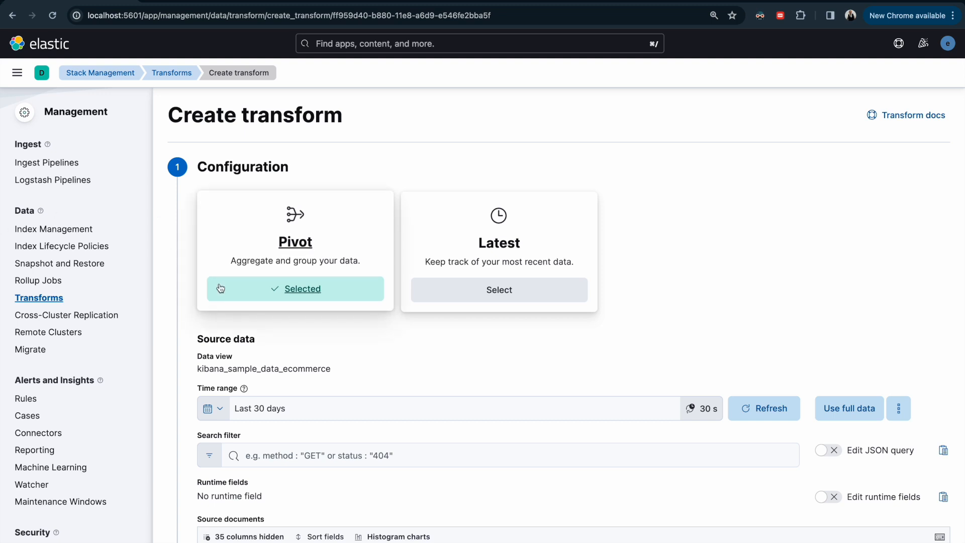
# Step: Enter the search filter currency : "EUR" for the transform's source data
pyautogui.scroll(-1, 247, 367)
pyautogui.click(299, 343)
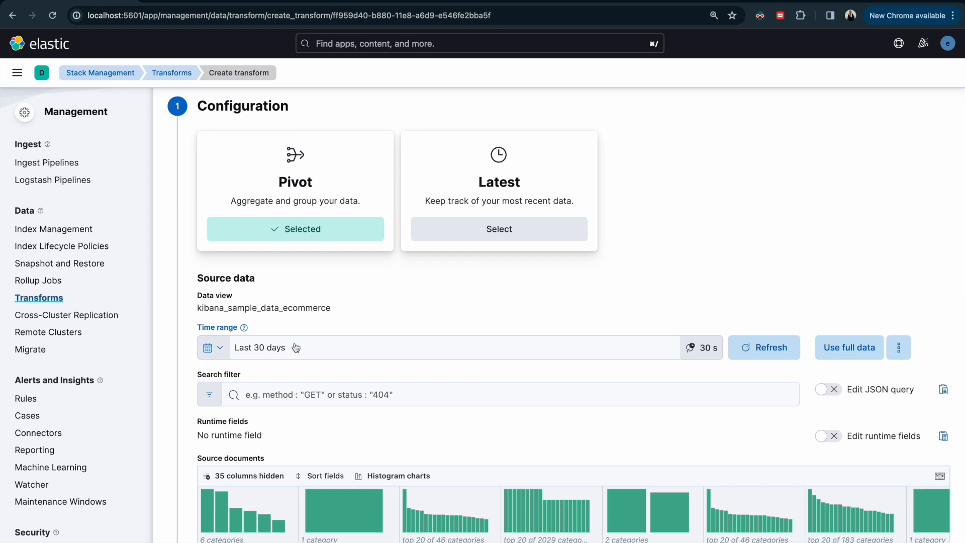
pyautogui.click(338, 307)
pyautogui.click(320, 395)
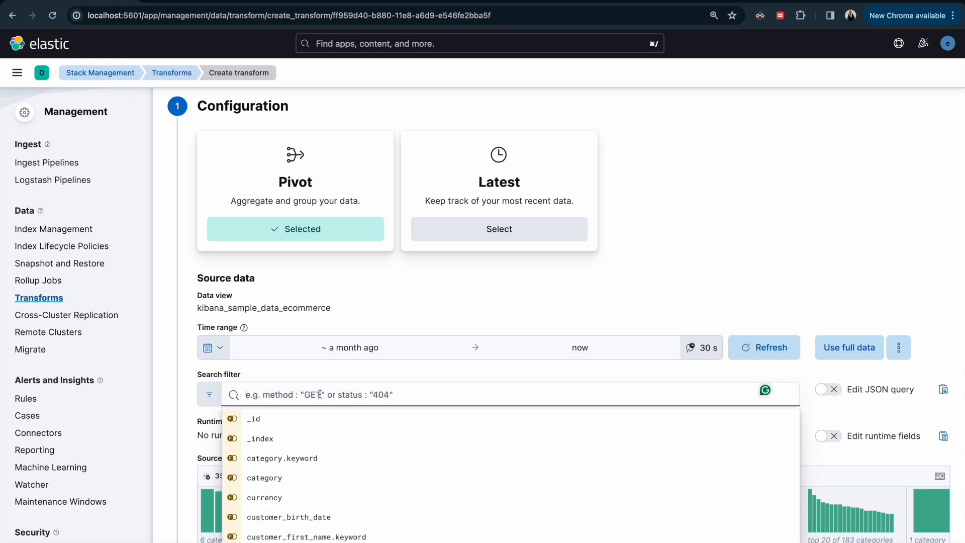
pyautogui.write('curren')
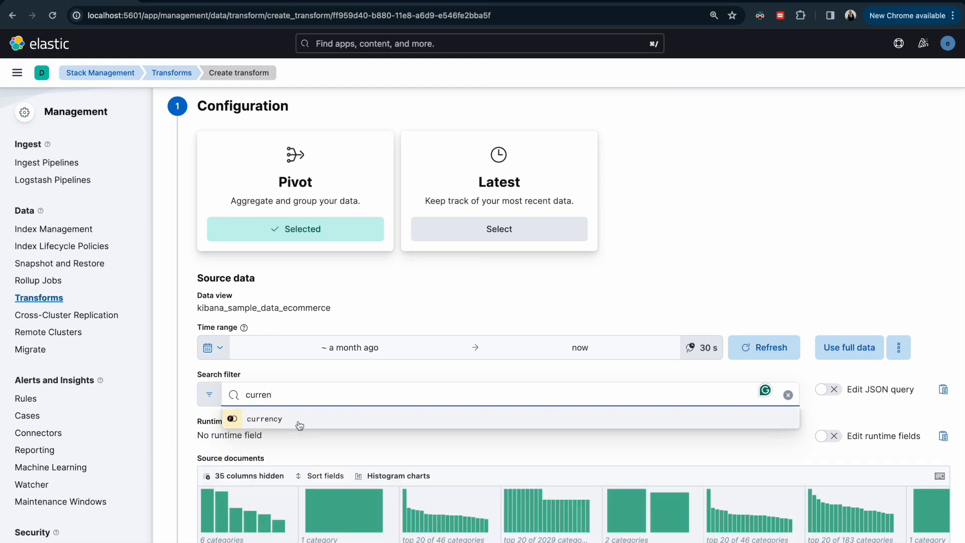
pyautogui.click(262, 419)
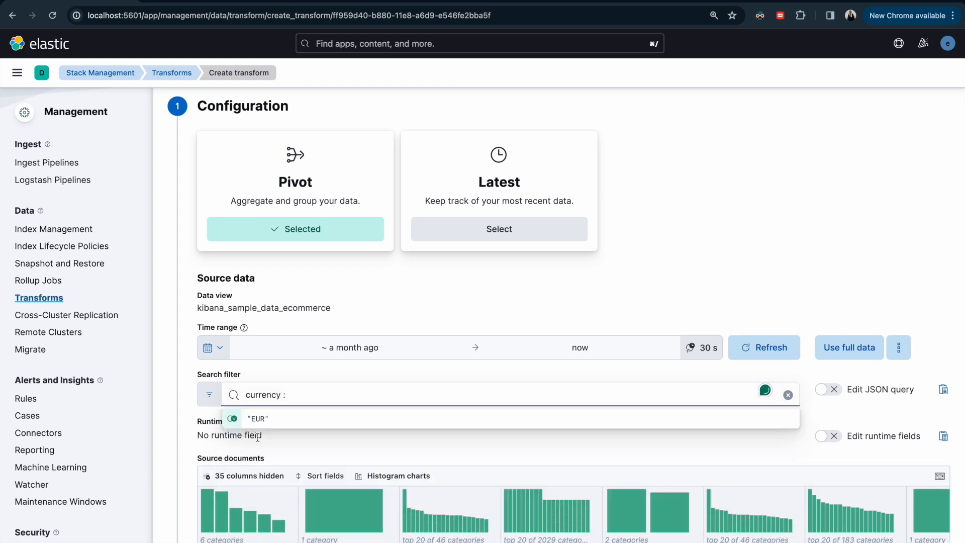
pyautogui.click(241, 419)
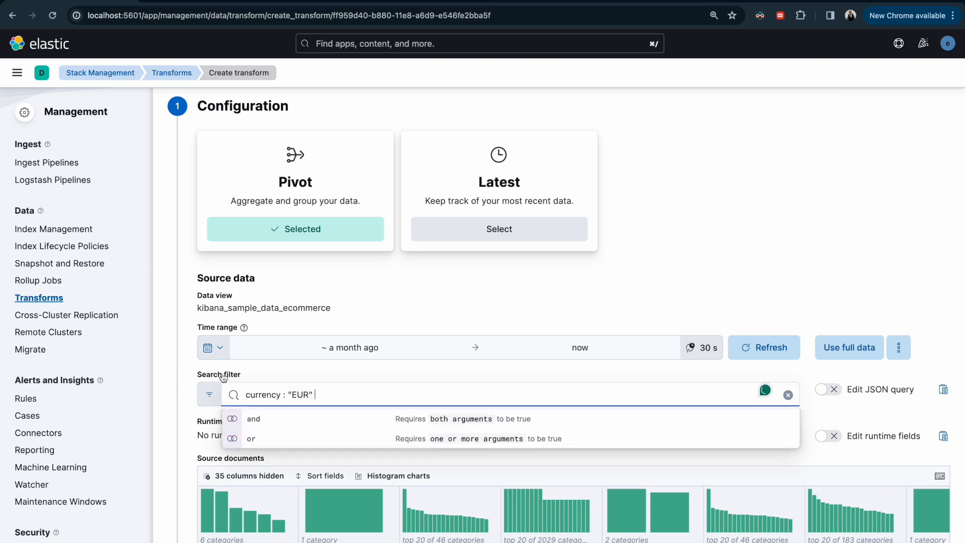
pyautogui.press('Return')
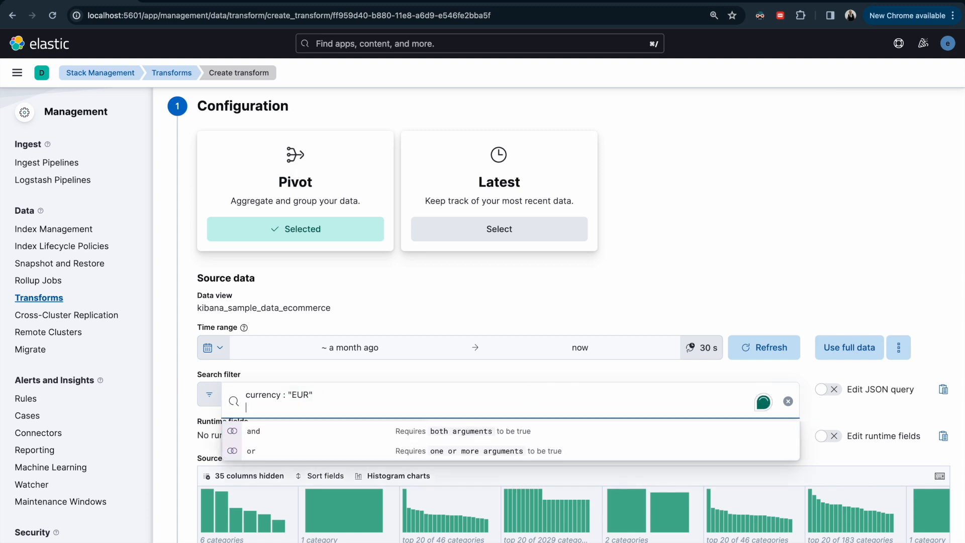
pyautogui.press('BackSpace')
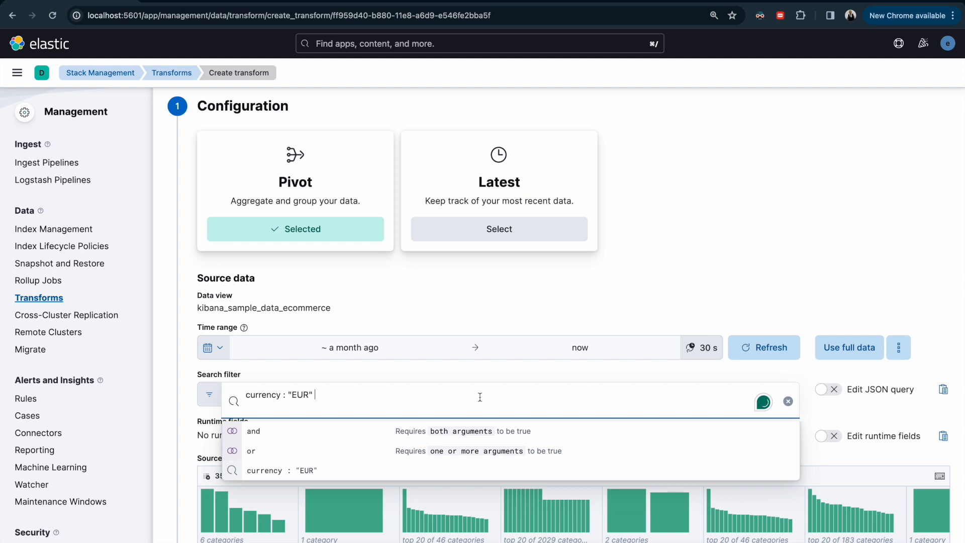
pyautogui.click(178, 368)
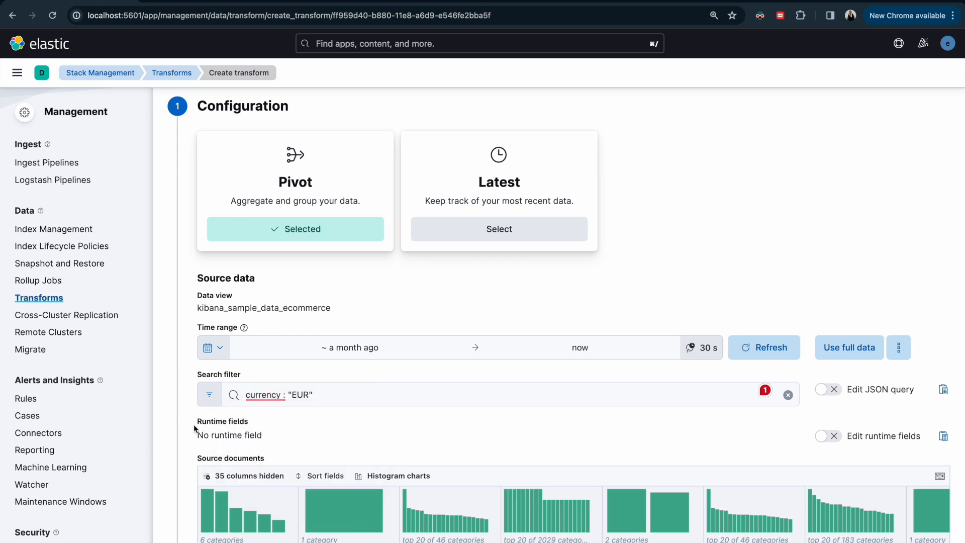
# Step: Group the pivot transform by terms(customer_id)
pyautogui.scroll(-4, 187, 425)
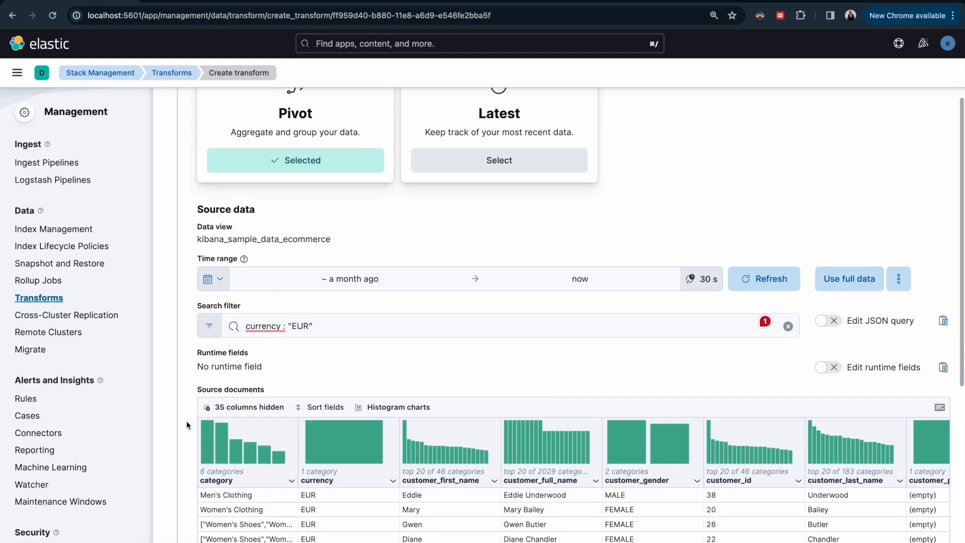
pyautogui.scroll(-1, 186, 425)
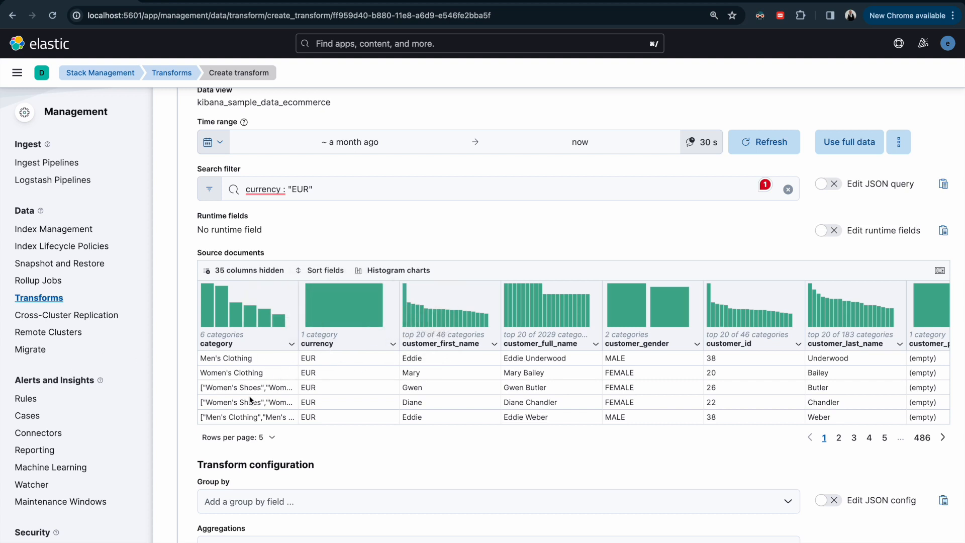
pyautogui.scroll(-2, 252, 400)
pyautogui.scroll(2, 258, 248)
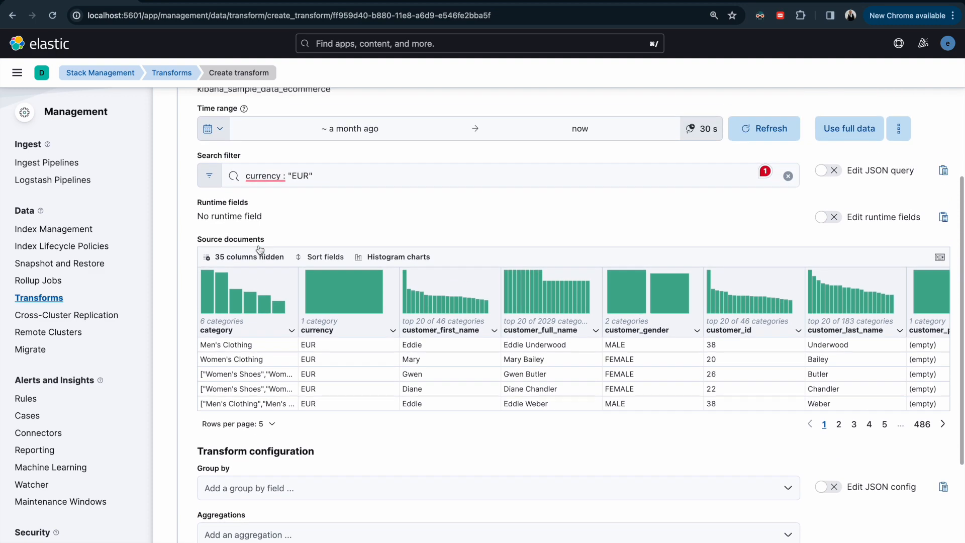
pyautogui.scroll(1, 301, 164)
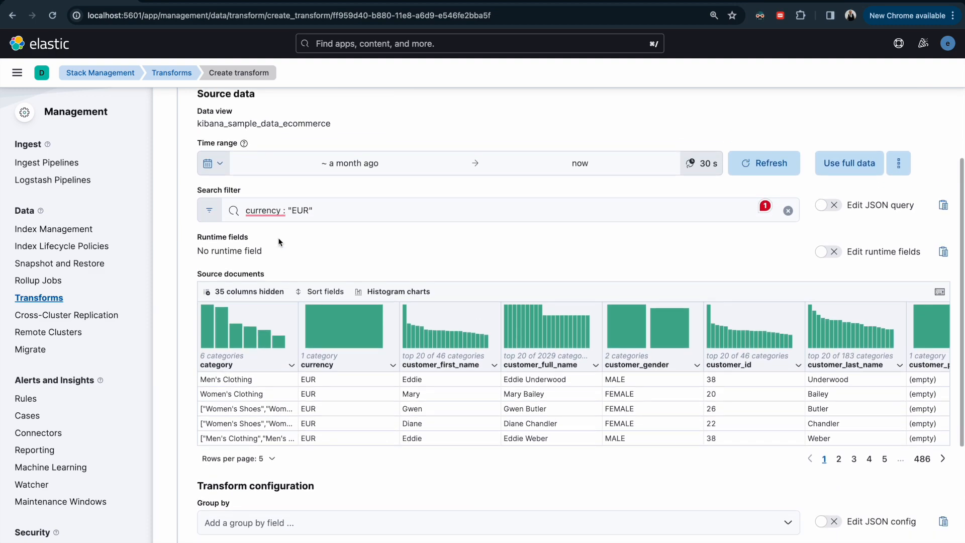
pyautogui.scroll(-3, 257, 356)
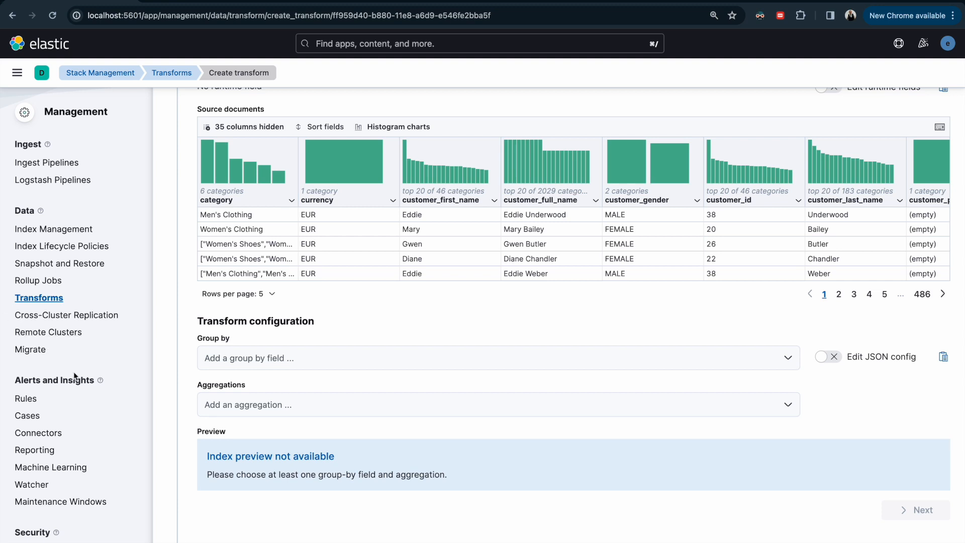
pyautogui.click(245, 357)
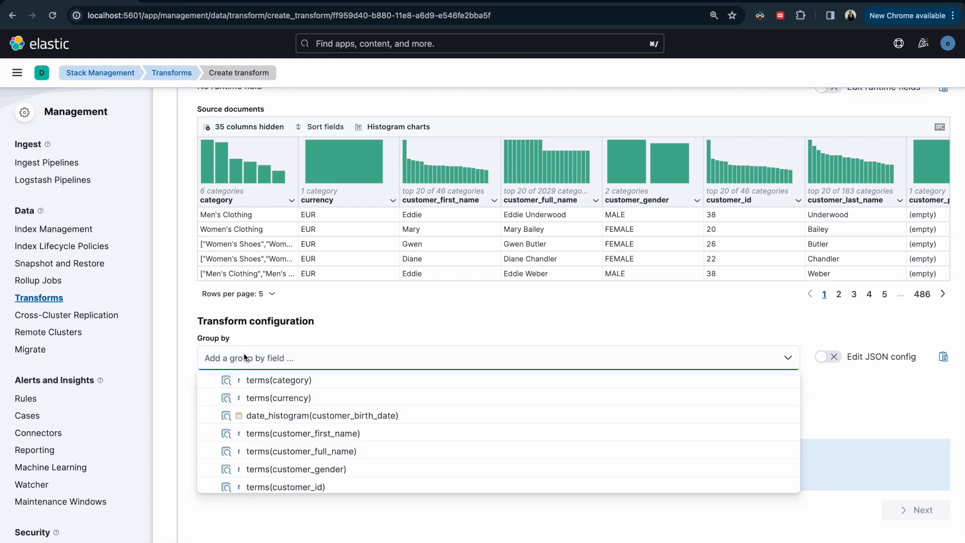
pyautogui.write('cust')
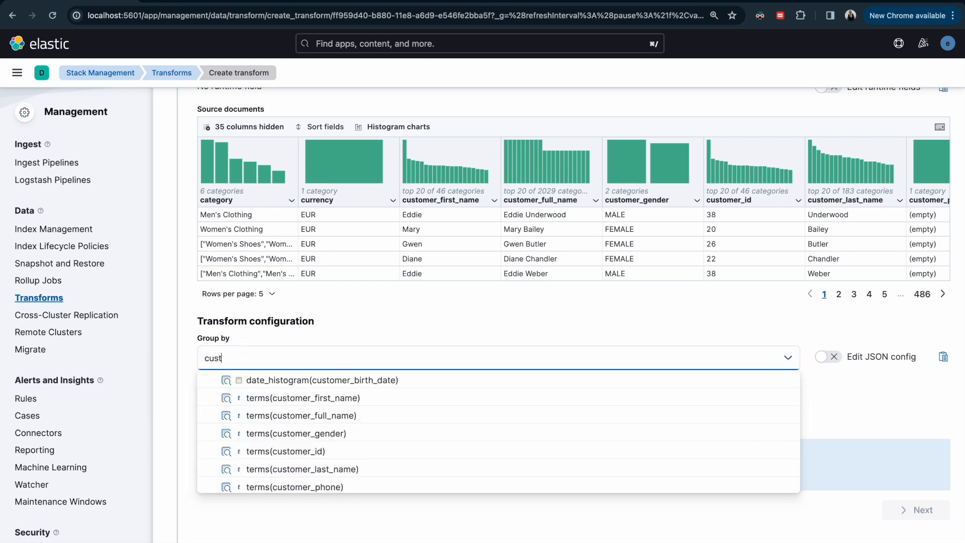
pyautogui.write('omer_id')
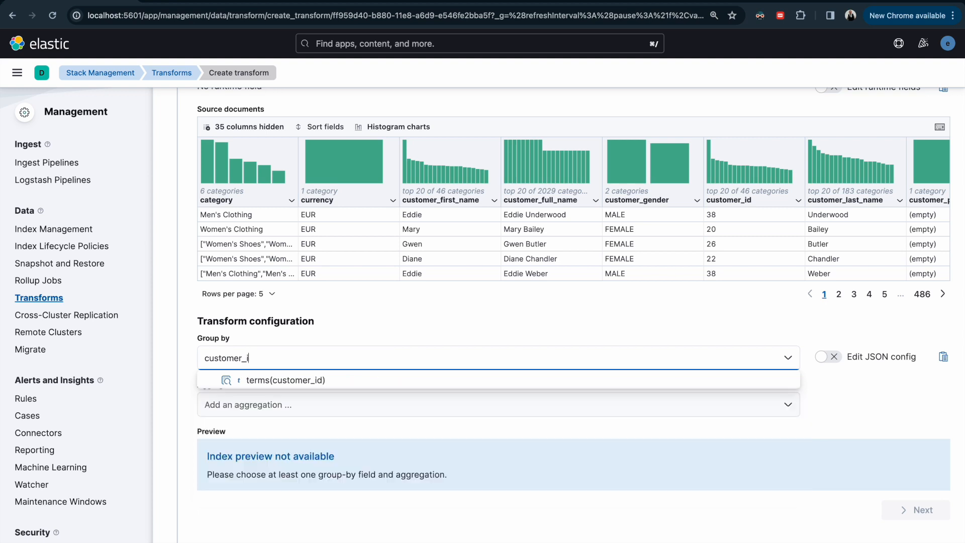
pyautogui.click(270, 385)
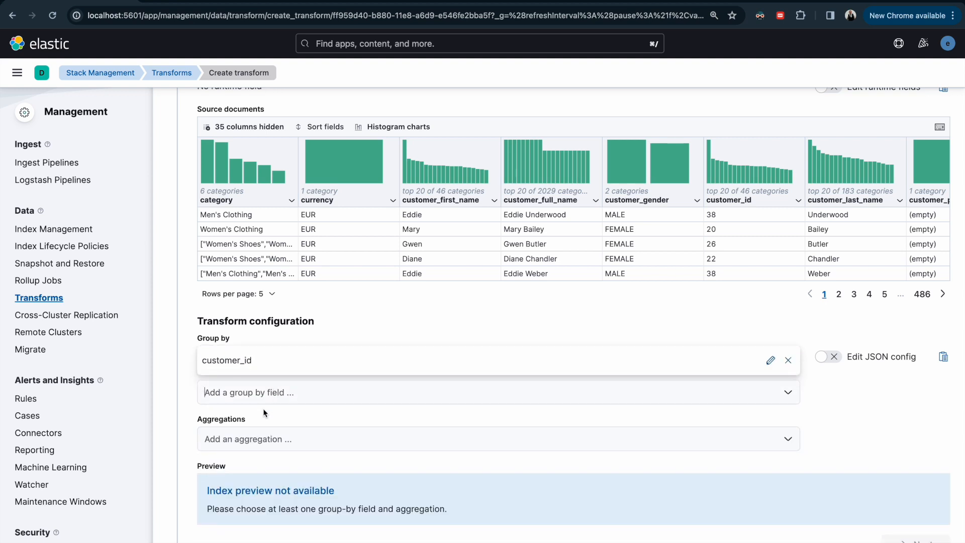
# Step: Add the sum(total_quantity) aggregation to the transform configuration
pyautogui.click(235, 439)
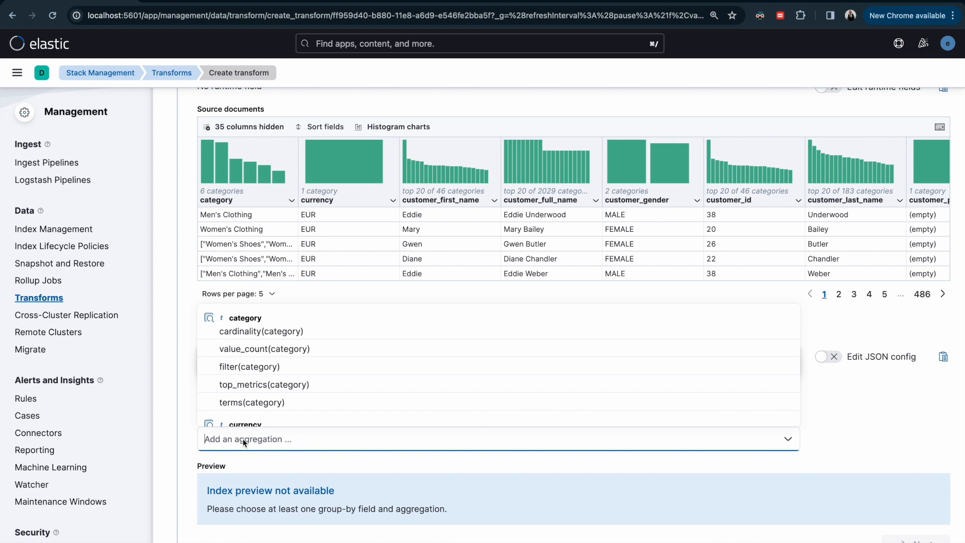
pyautogui.write('tot')
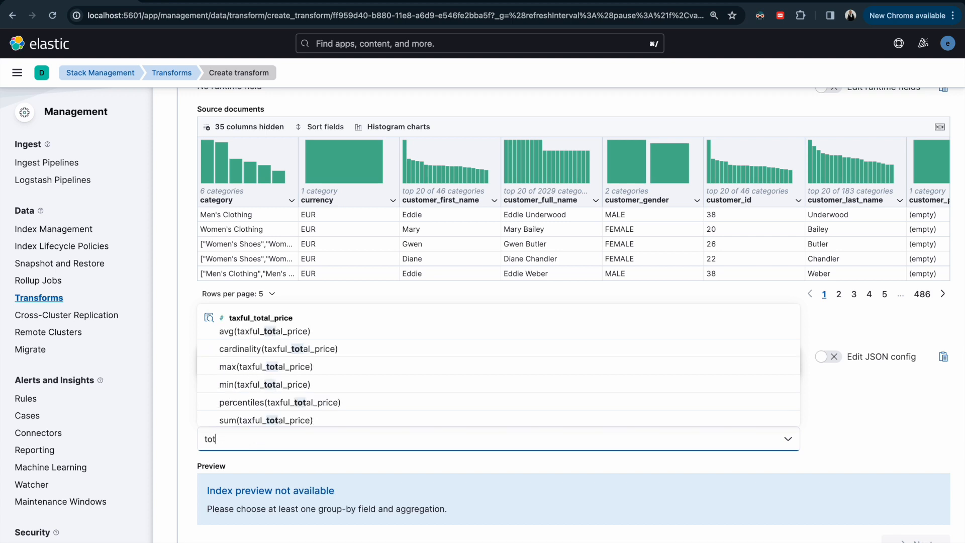
pyautogui.write('al')
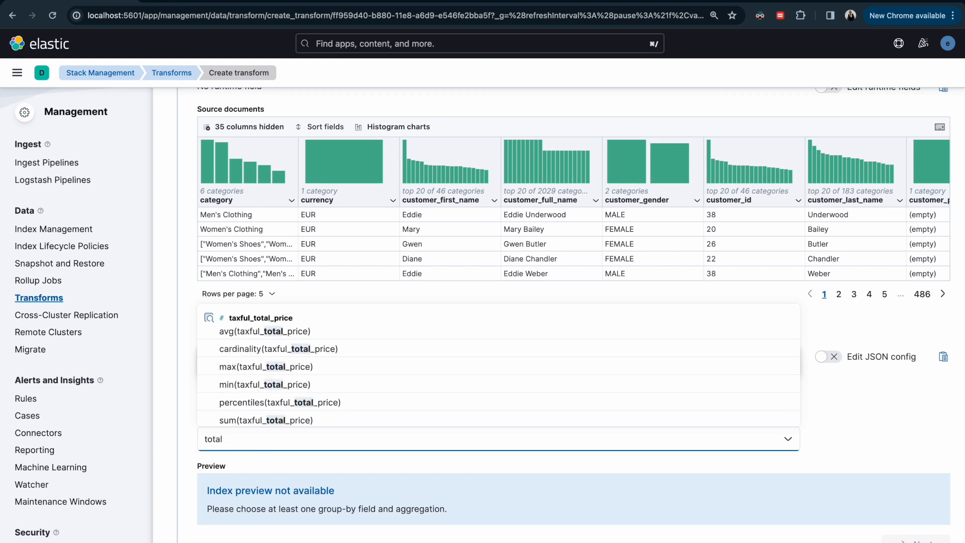
pyautogui.write('_qu')
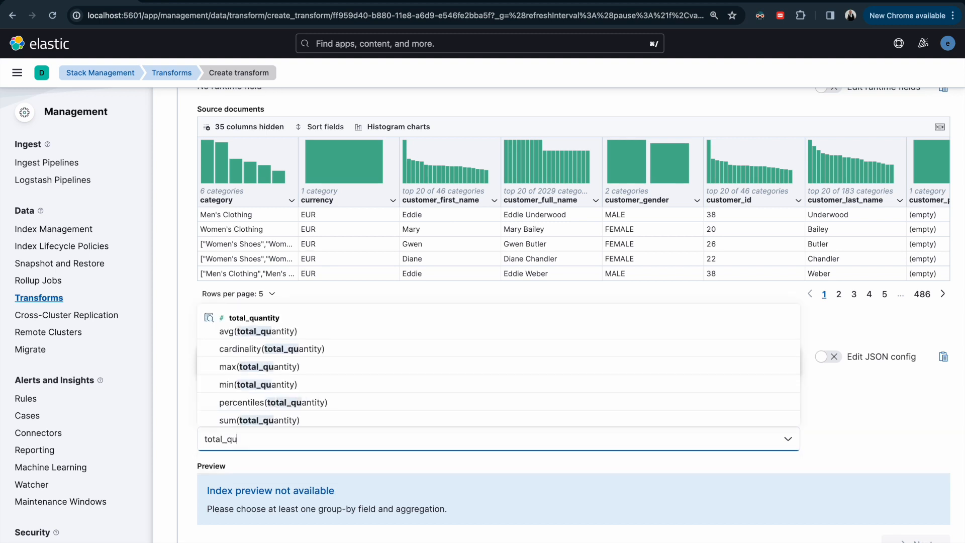
pyautogui.click(265, 422)
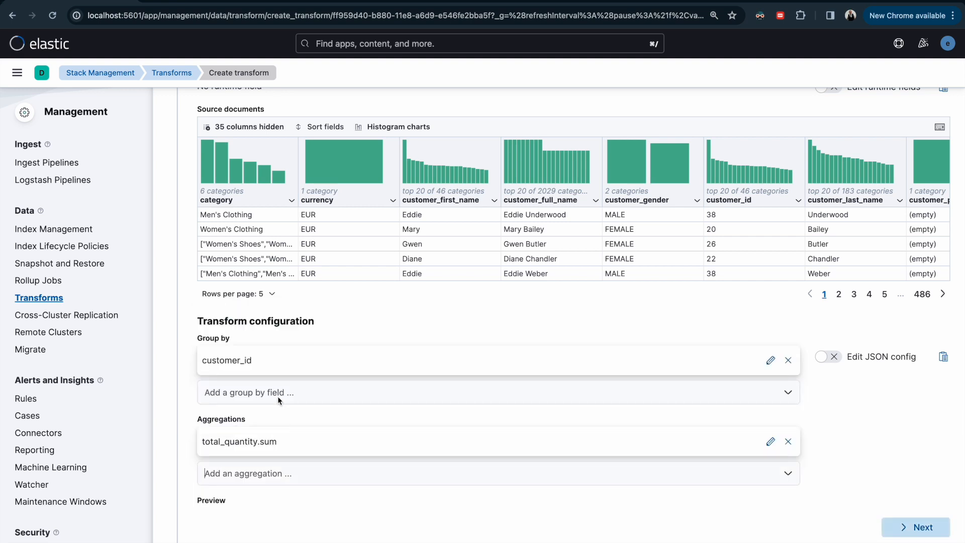
pyautogui.scroll(-1, 270, 439)
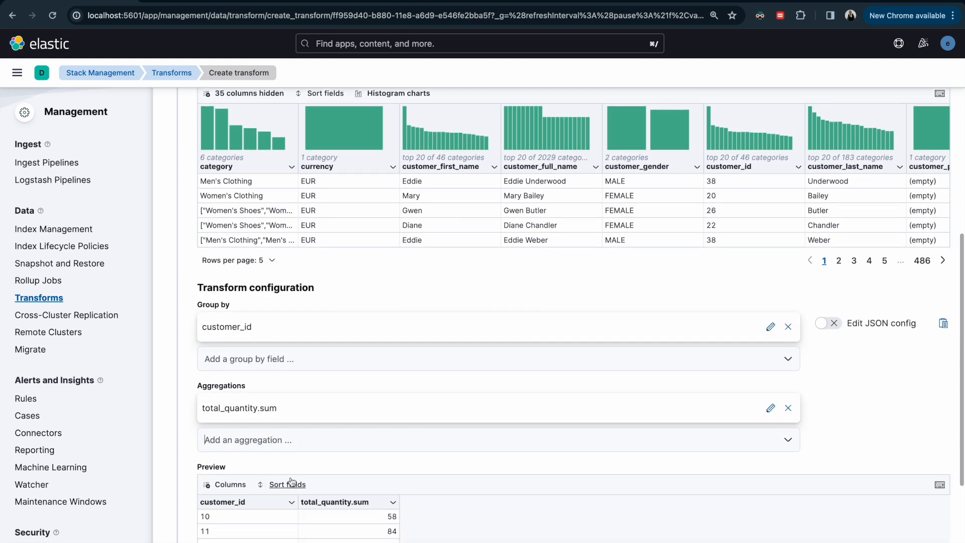
pyautogui.scroll(-4, 281, 445)
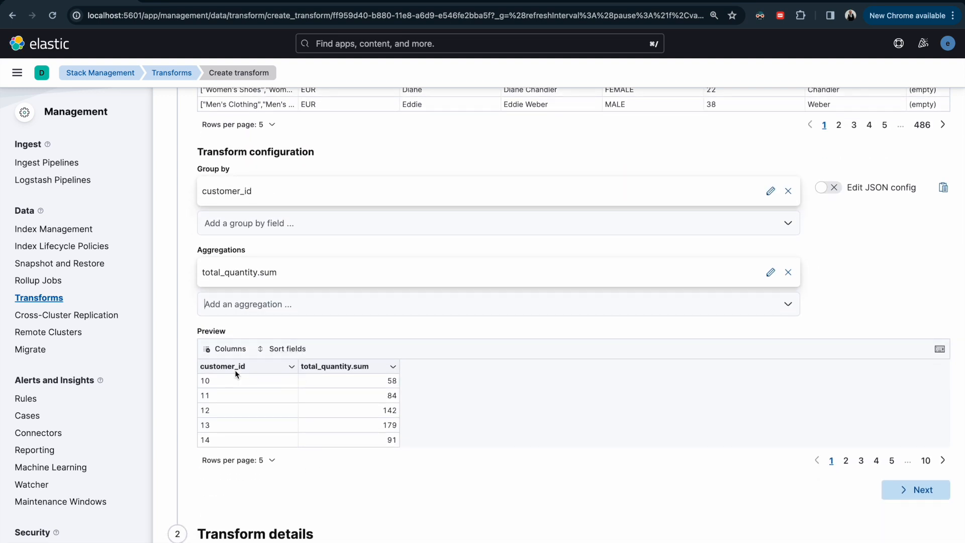
pyautogui.press('XF86MonBrightnessUp')
pyautogui.press('XF86MonBrightnessUp')
pyautogui.press('XF86MonBrightnessUp')
pyautogui.press('XF86MonBrightnessUp')
# Step: Add the sum(taxless_total_price) aggregation to the transform configuration
pyautogui.click(285, 304)
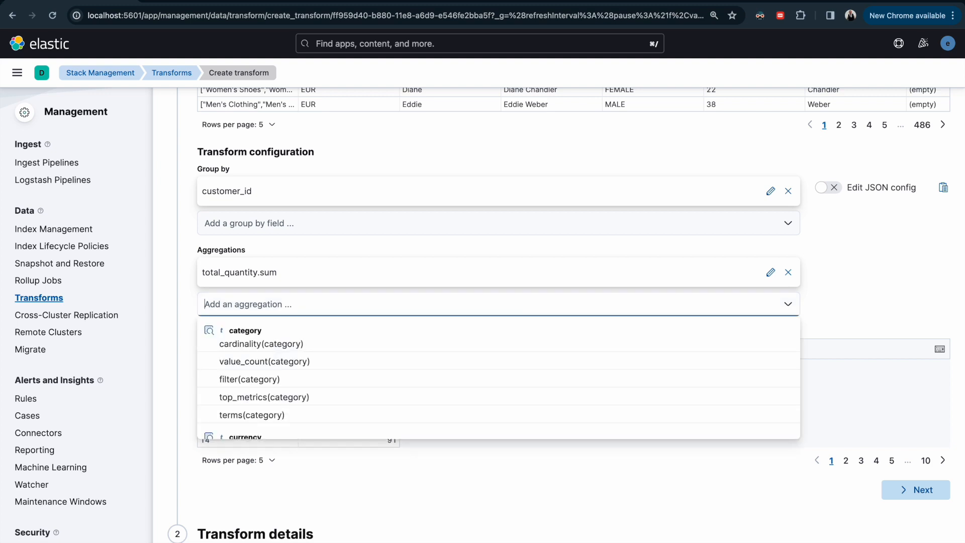
pyautogui.write('tax')
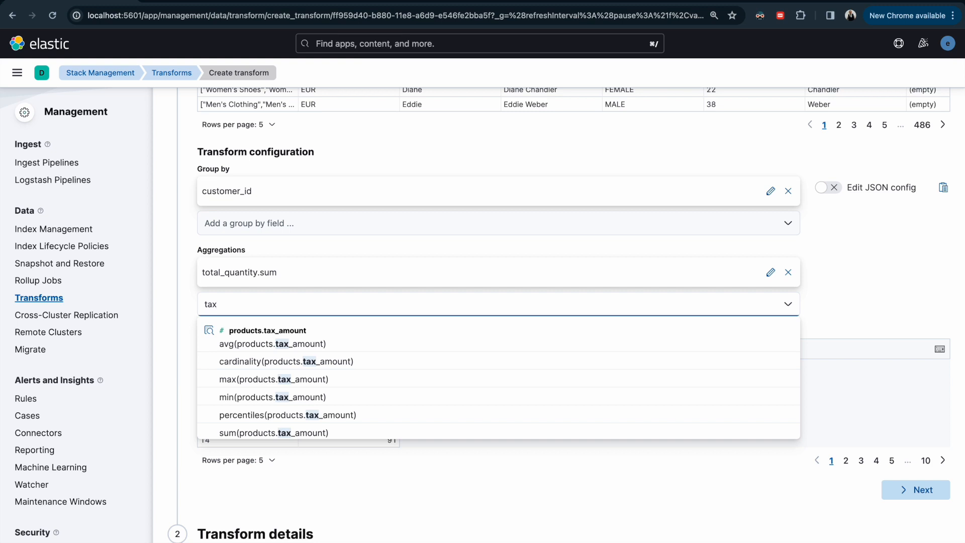
pyautogui.write('less_tot')
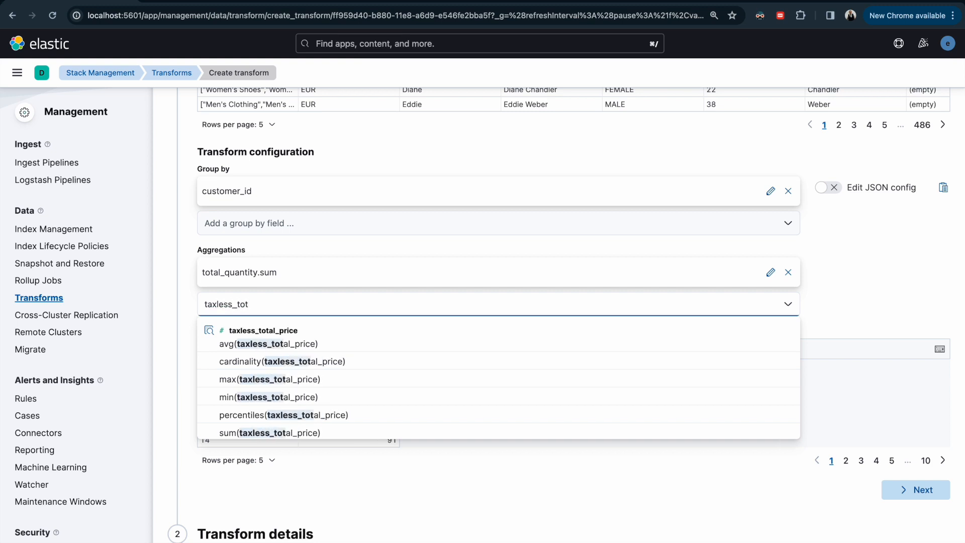
pyautogui.scroll(1, 558, 302)
pyautogui.press('BackSpace')
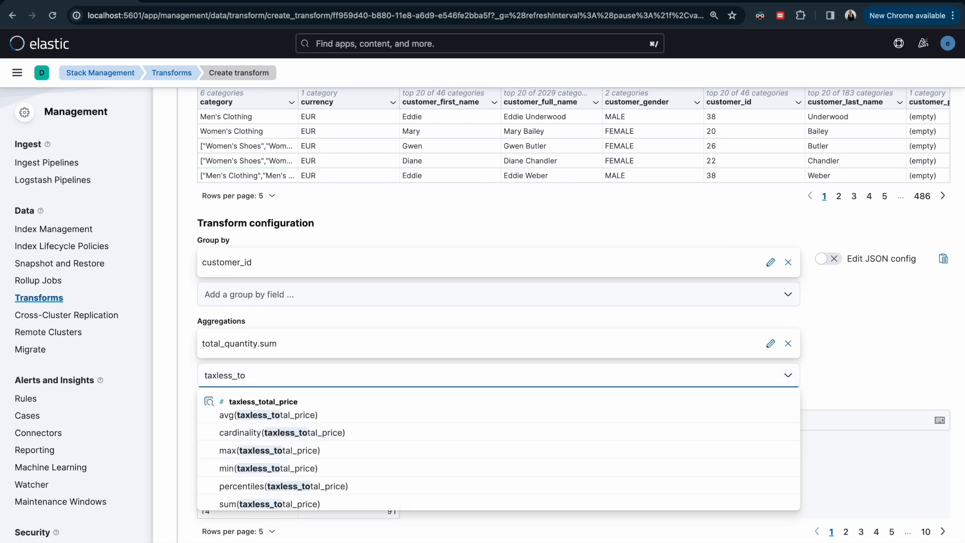
pyautogui.write('tal')
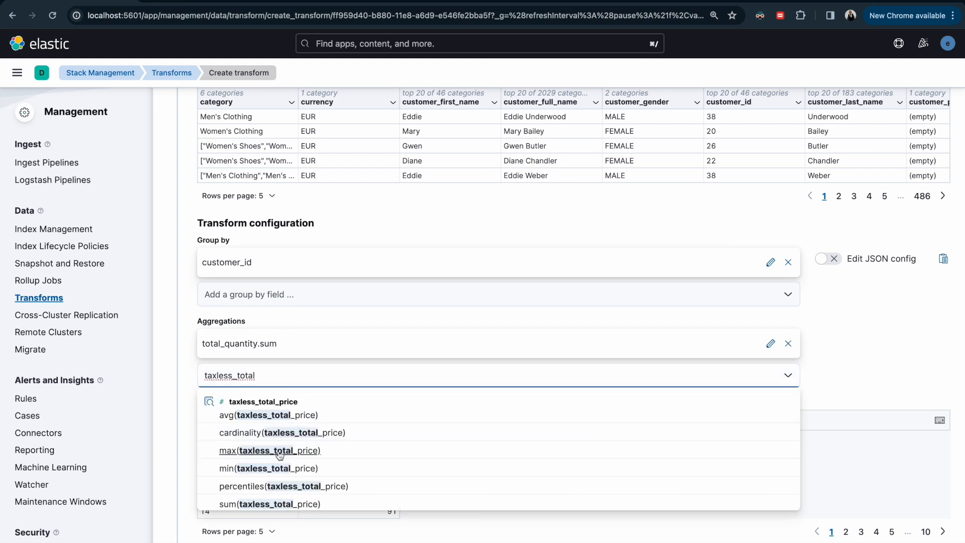
pyautogui.click(281, 505)
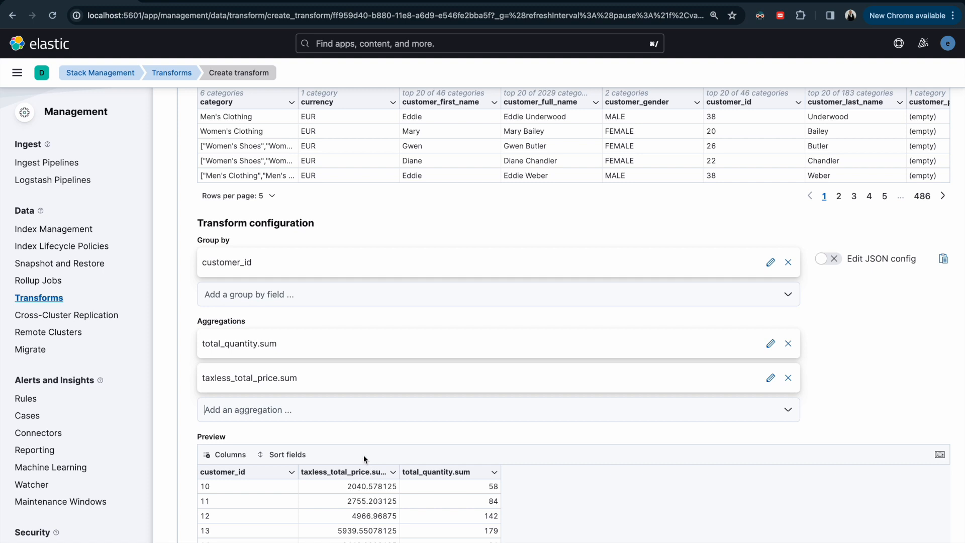
# Step: Add the max(total_quantity) aggregation to the transform configuration
pyautogui.scroll(-2, 357, 460)
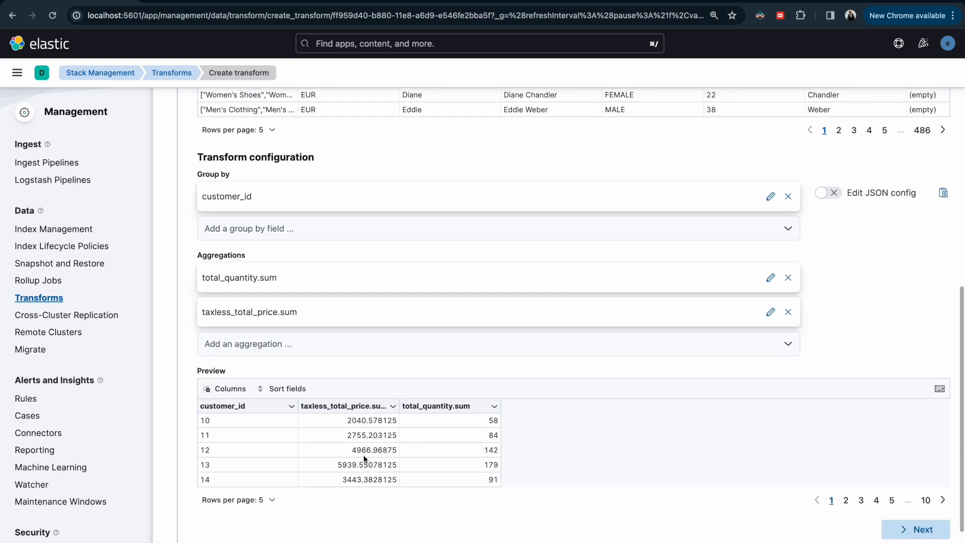
pyautogui.click(289, 345)
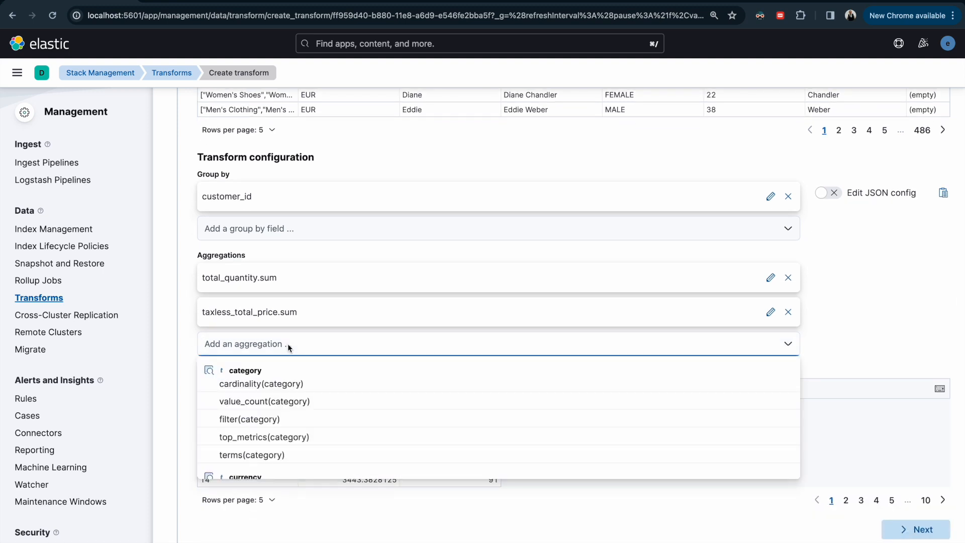
pyautogui.write('total')
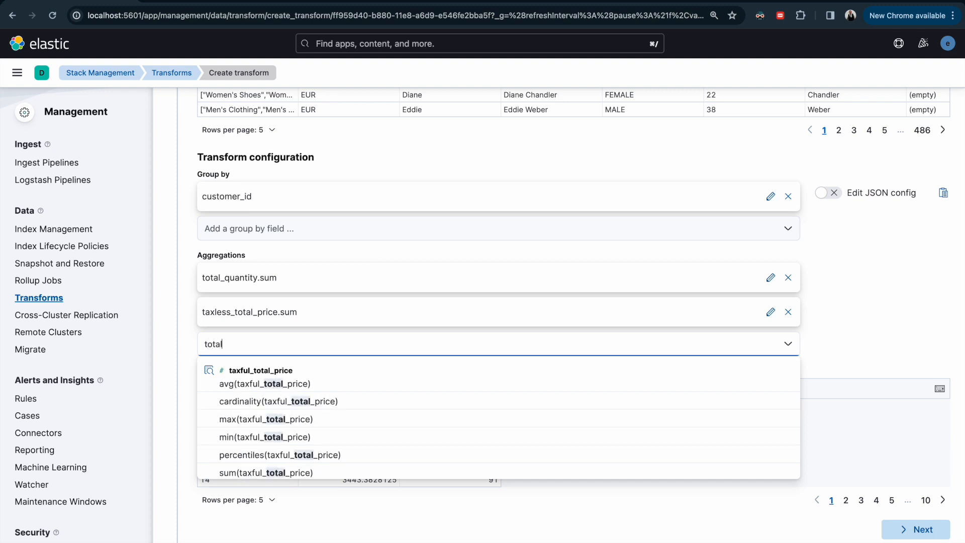
pyautogui.write('_quan')
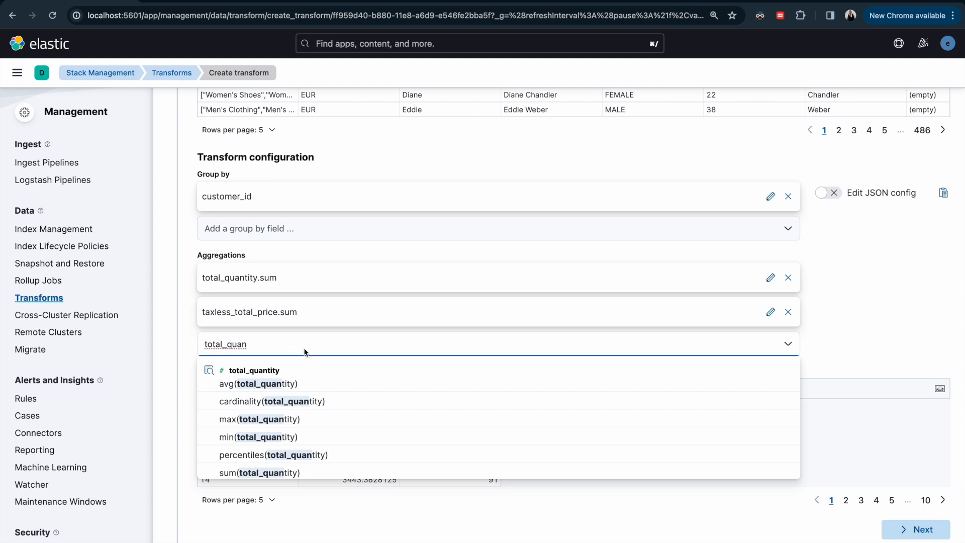
pyautogui.click(277, 420)
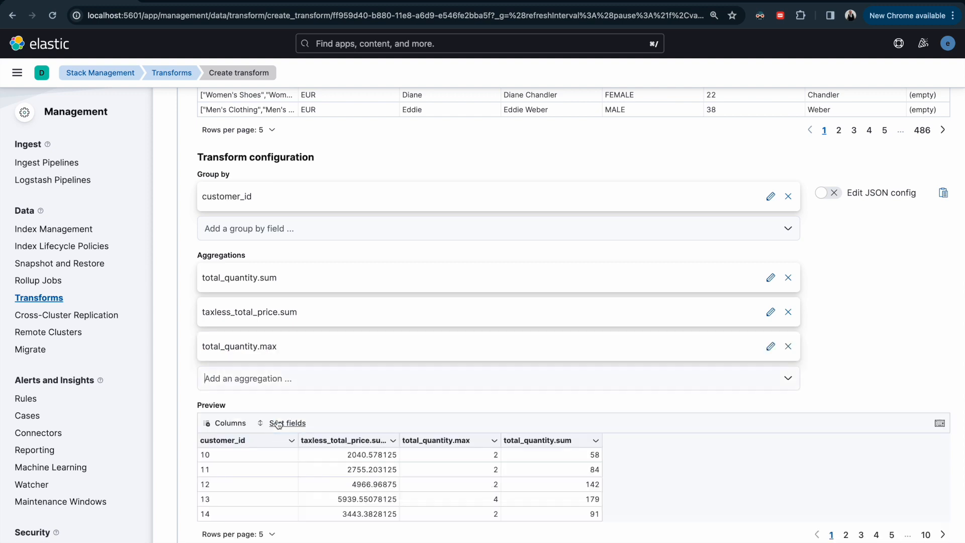
# Step: Add the cardinality(order_id) aggregation to the transform configuration
pyautogui.click(309, 379)
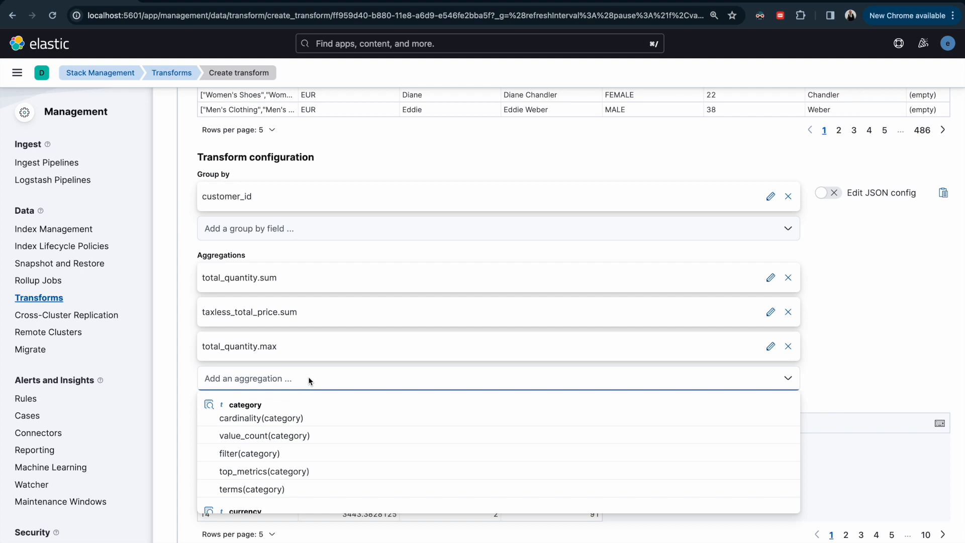
pyautogui.write('order.i')
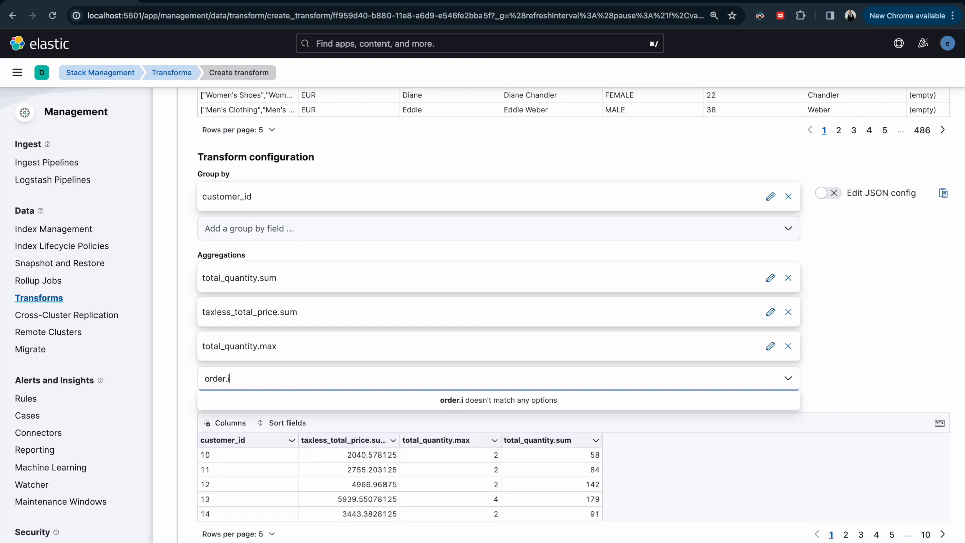
pyautogui.press('BackSpace')
pyautogui.press('BackSpace')
pyautogui.write('_id')
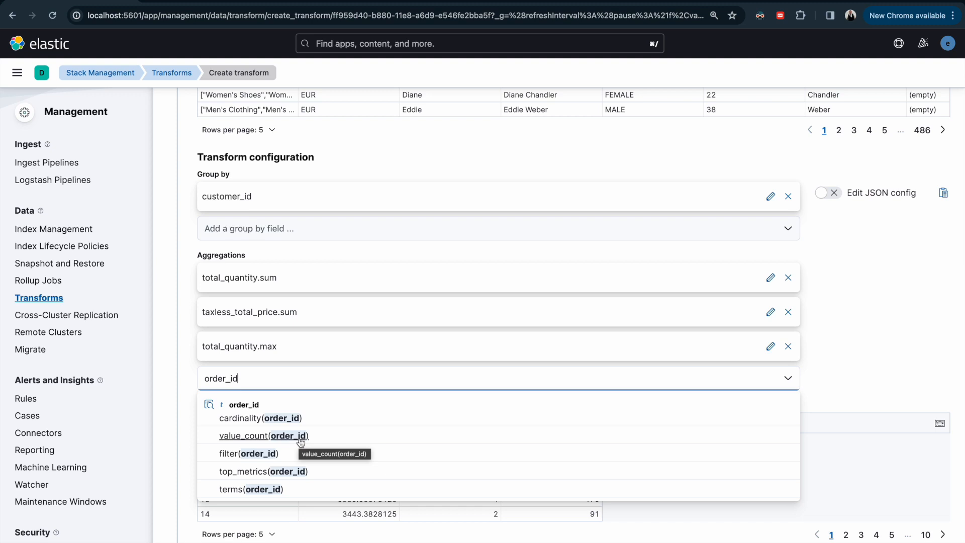
pyautogui.click(286, 418)
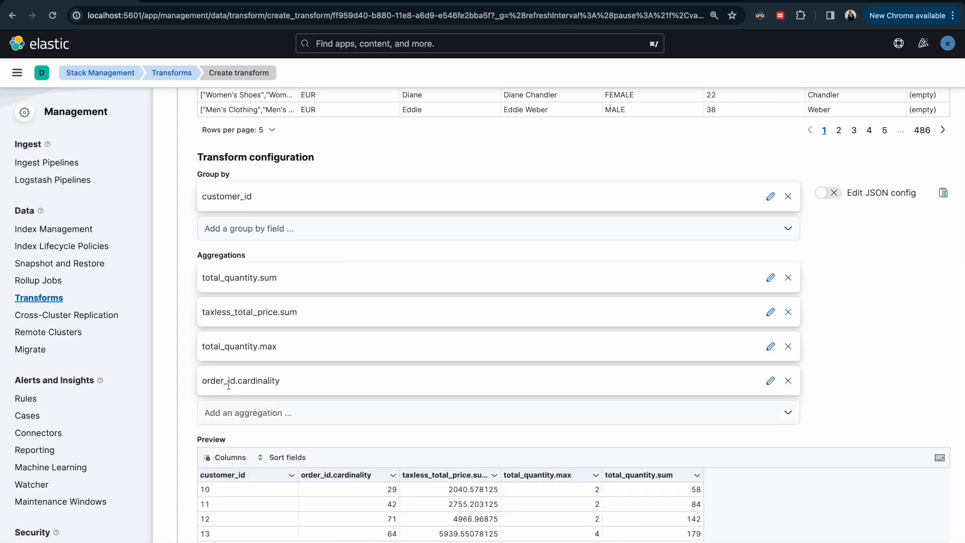
# Step: Continue to the transform details and set the transform ID to ecommerce-customer-transform
pyautogui.scroll(-2, 272, 421)
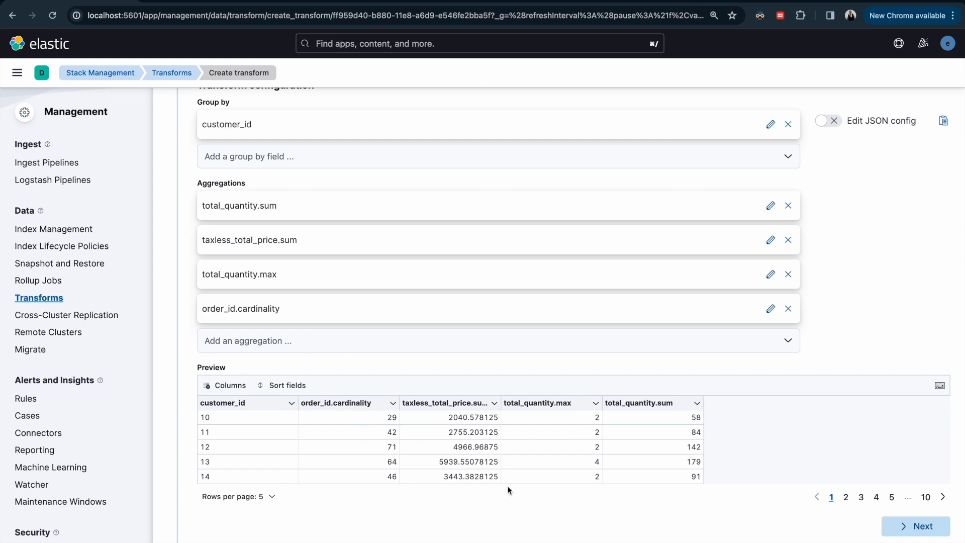
pyautogui.scroll(-3, 524, 487)
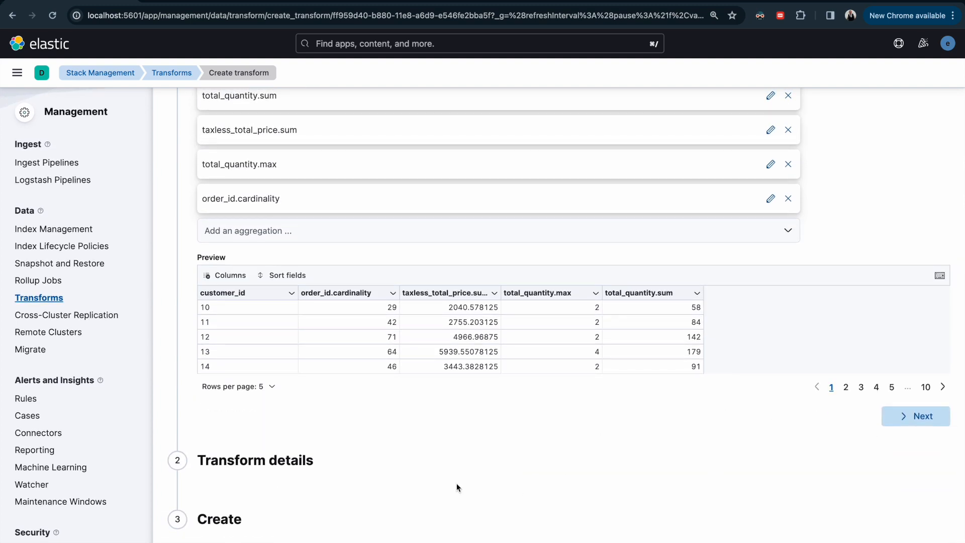
pyautogui.click(901, 422)
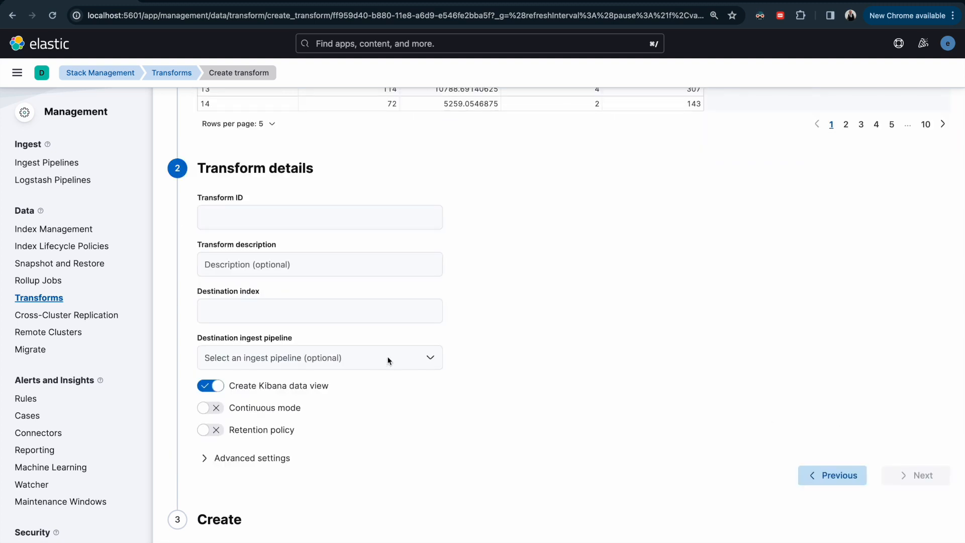
pyautogui.click(260, 219)
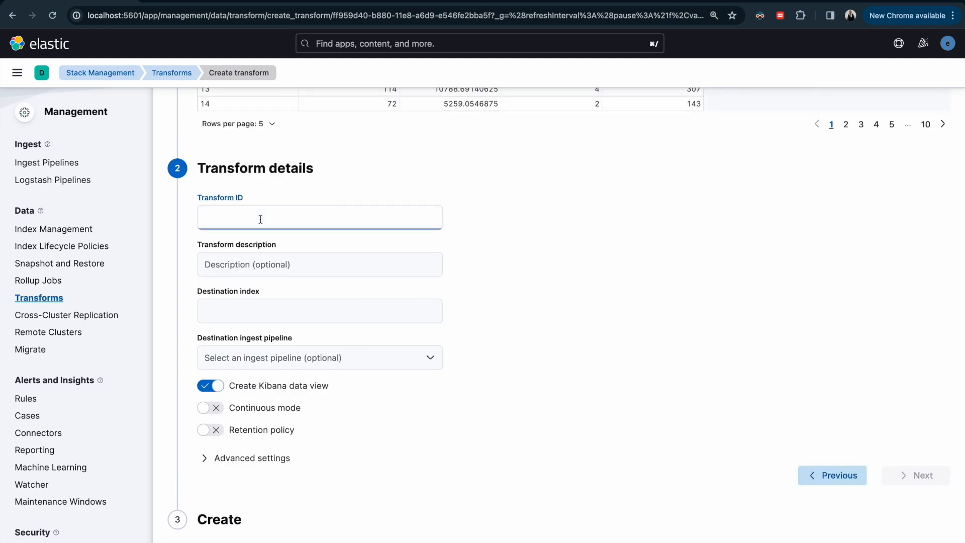
pyautogui.write('ecommerce-')
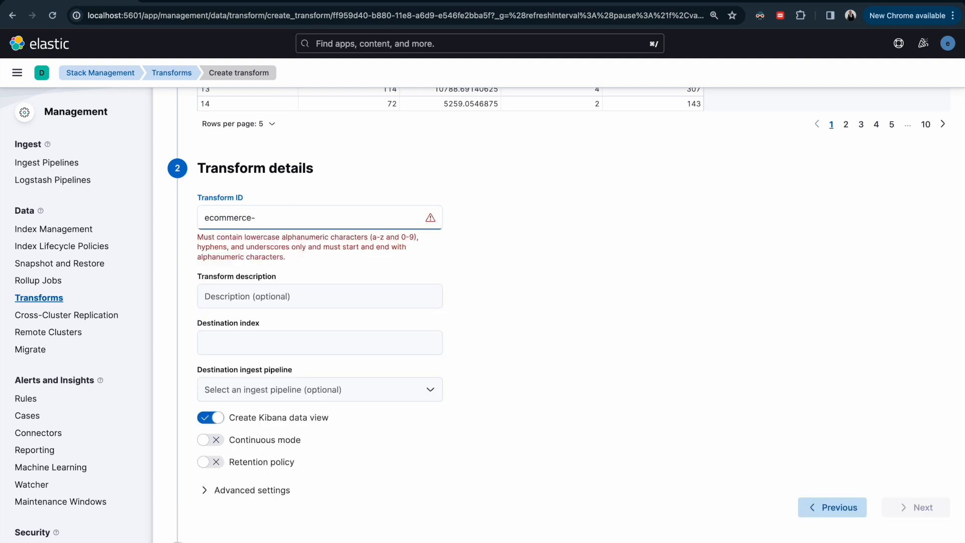
pyautogui.write('customer-transform')
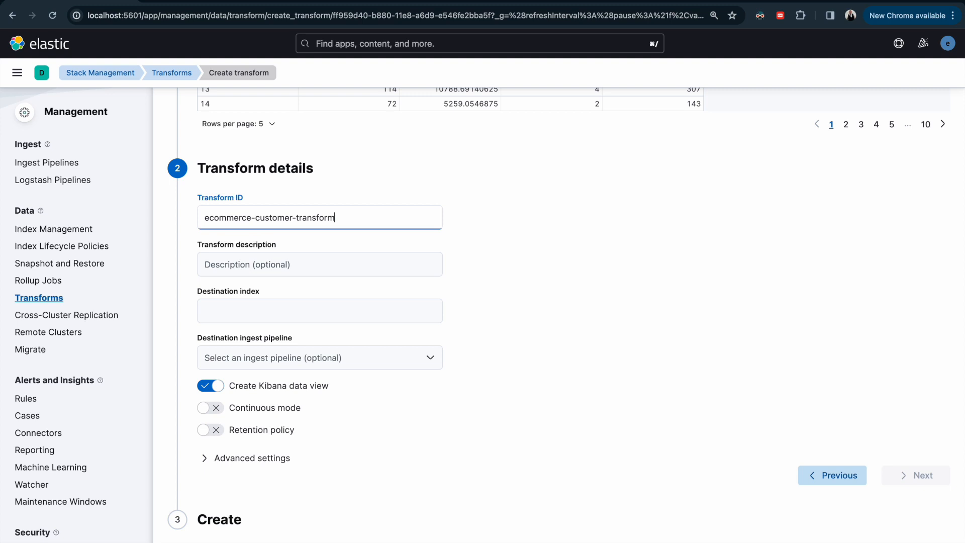
# Step: Set the transform's destination index to ecommerce-customers, leaving the description empty
pyautogui.click(256, 267)
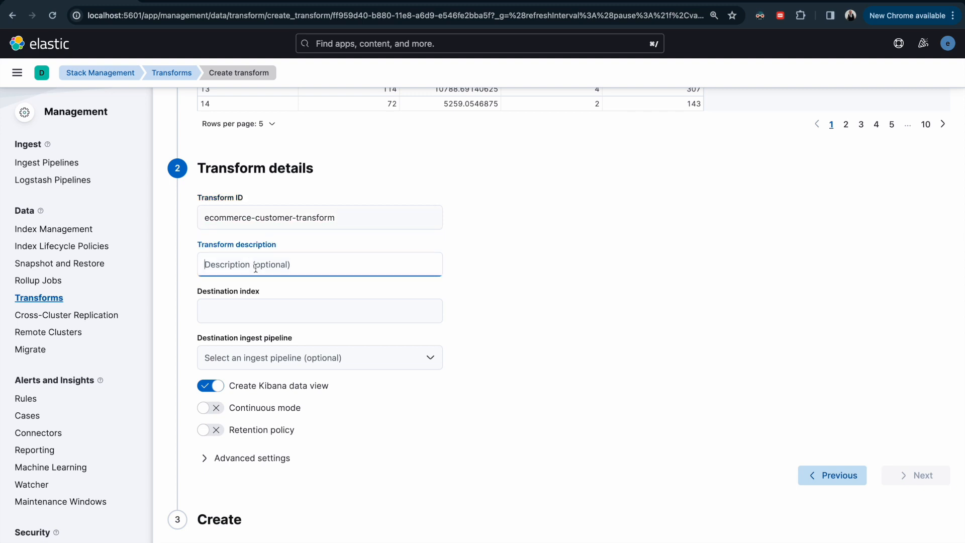
pyautogui.click(262, 307)
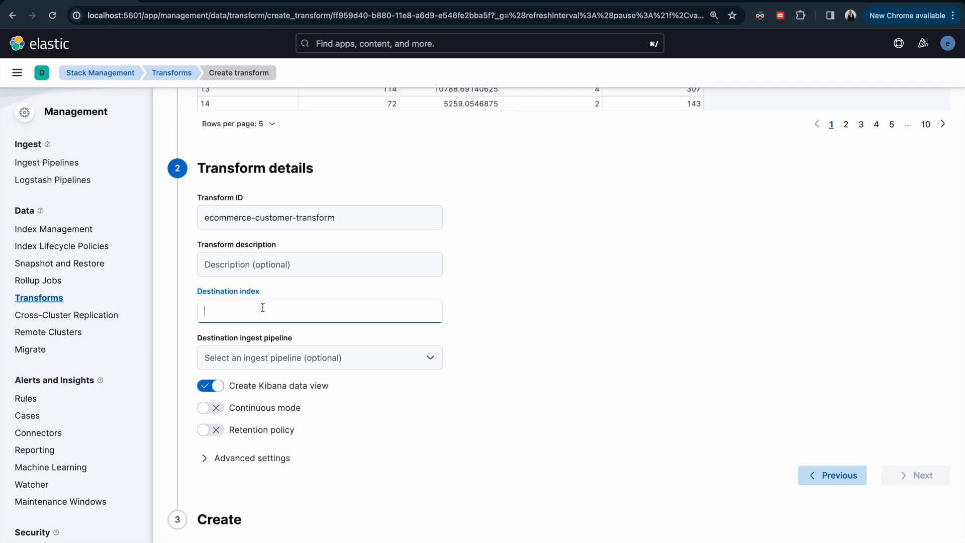
pyautogui.write('ecom')
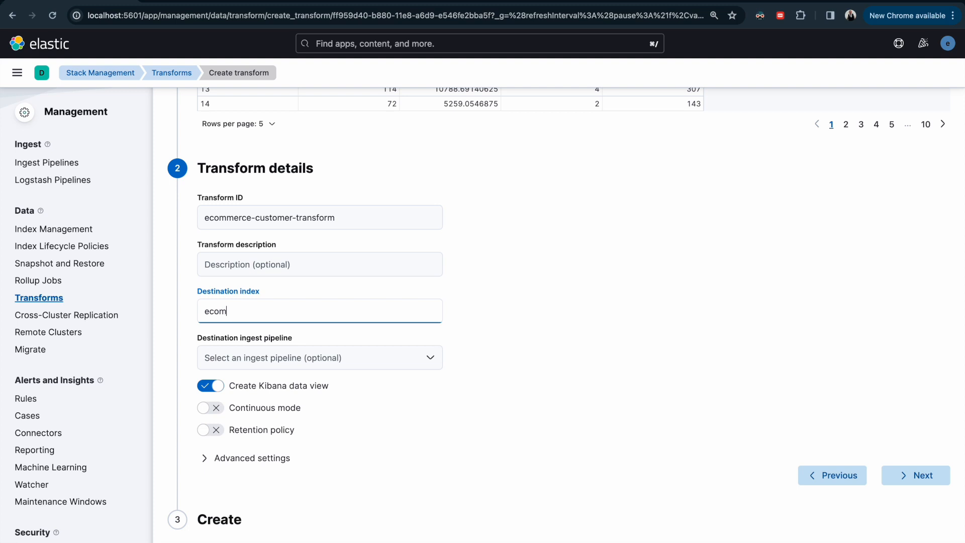
pyautogui.write('merce-customers')
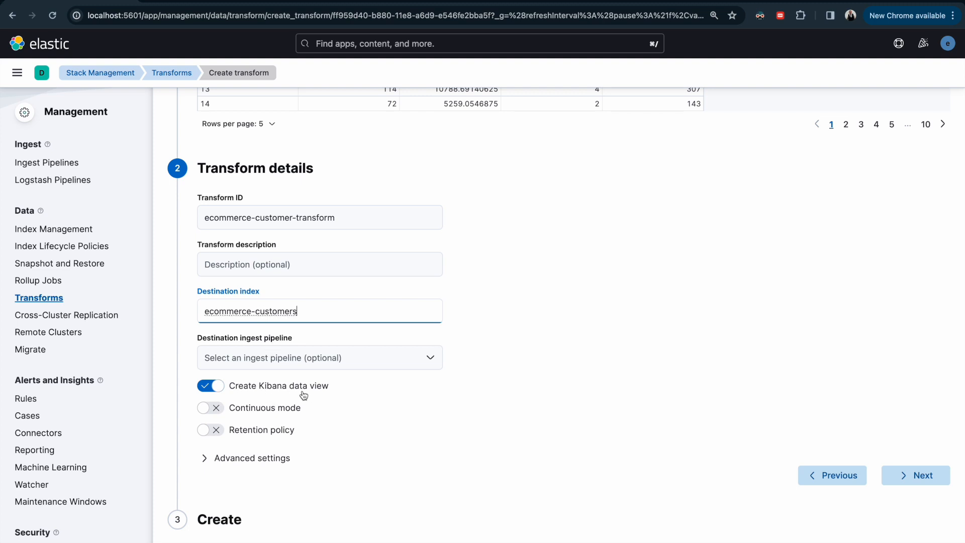
# Step: Turn on continuous mode to look at its date field and delay options, and turn it off again
pyautogui.click(211, 408)
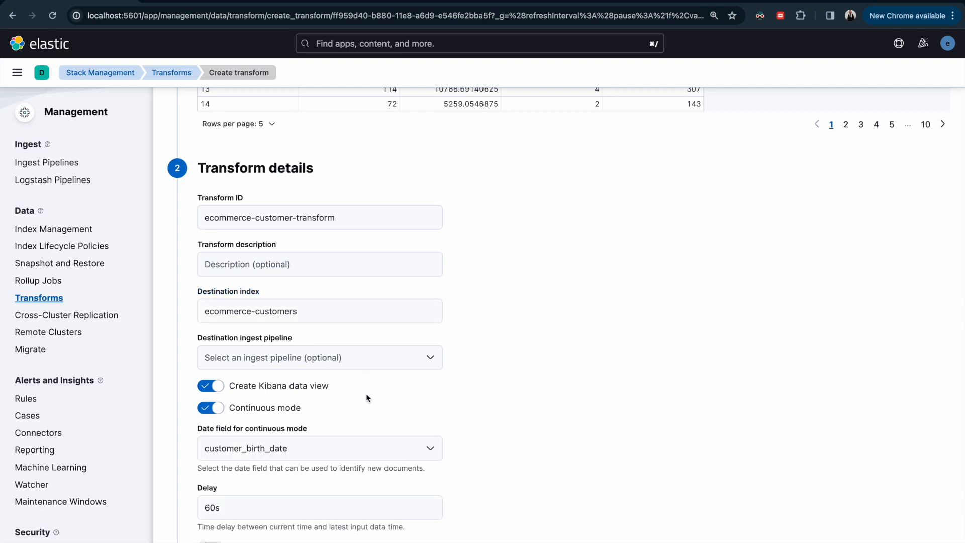
pyautogui.scroll(5, 491, 196)
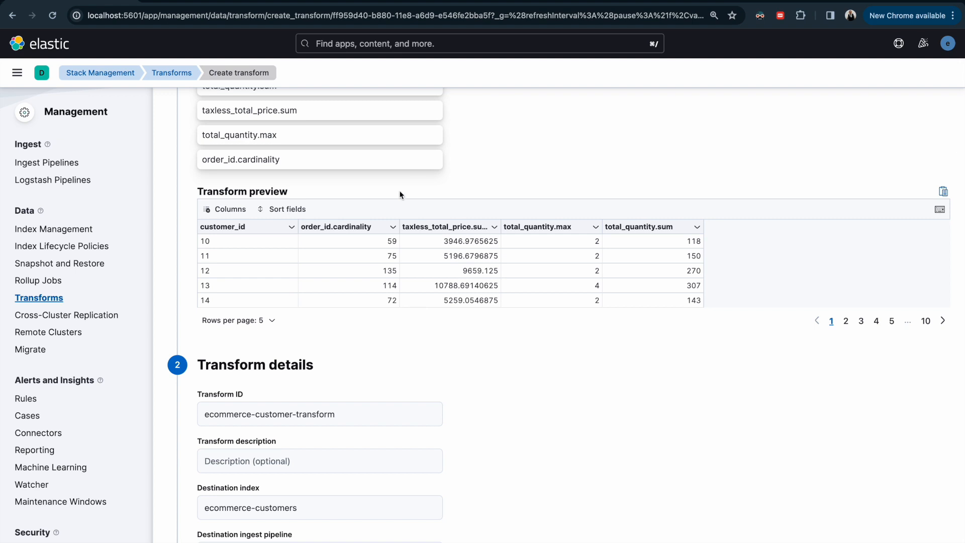
pyautogui.scroll(6, 401, 195)
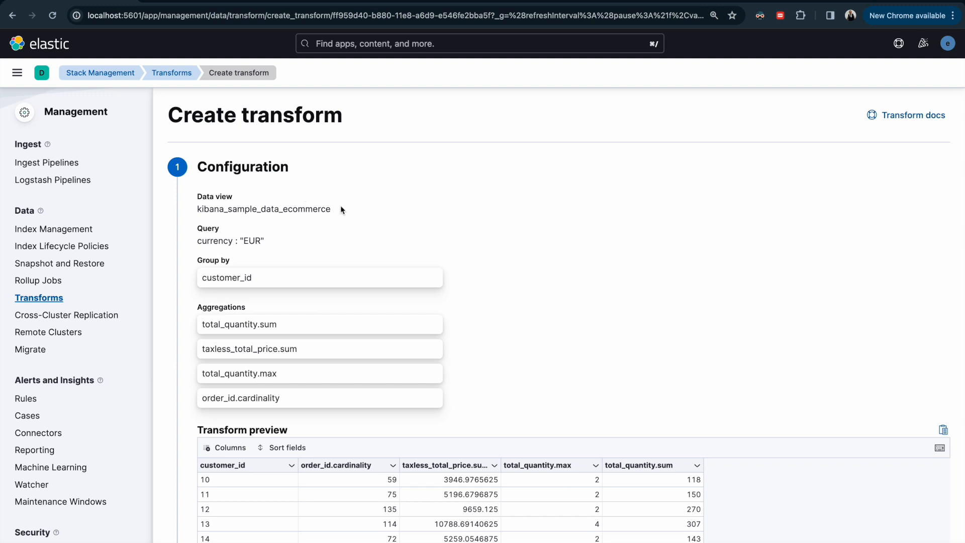
pyautogui.scroll(-4, 340, 208)
pyautogui.scroll(-4, 341, 210)
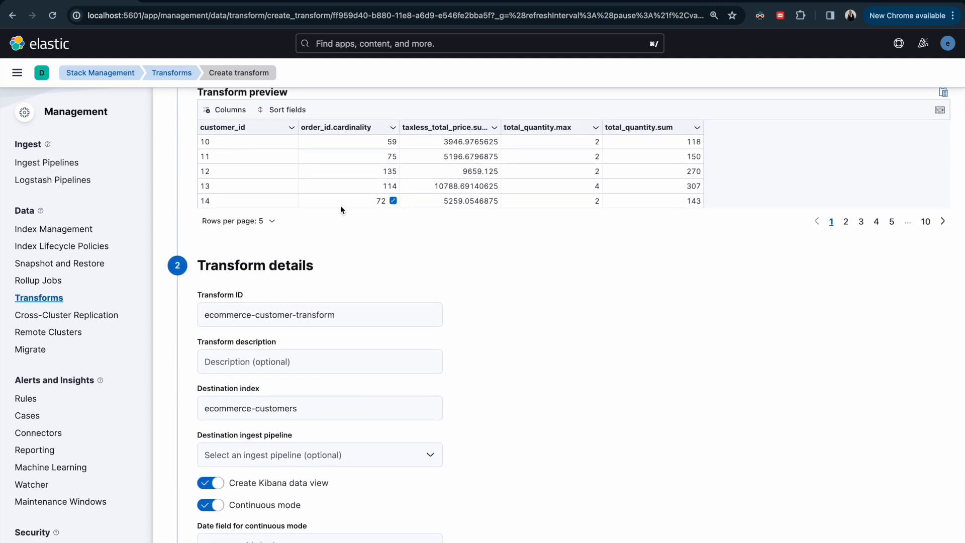
pyautogui.scroll(-3, 340, 209)
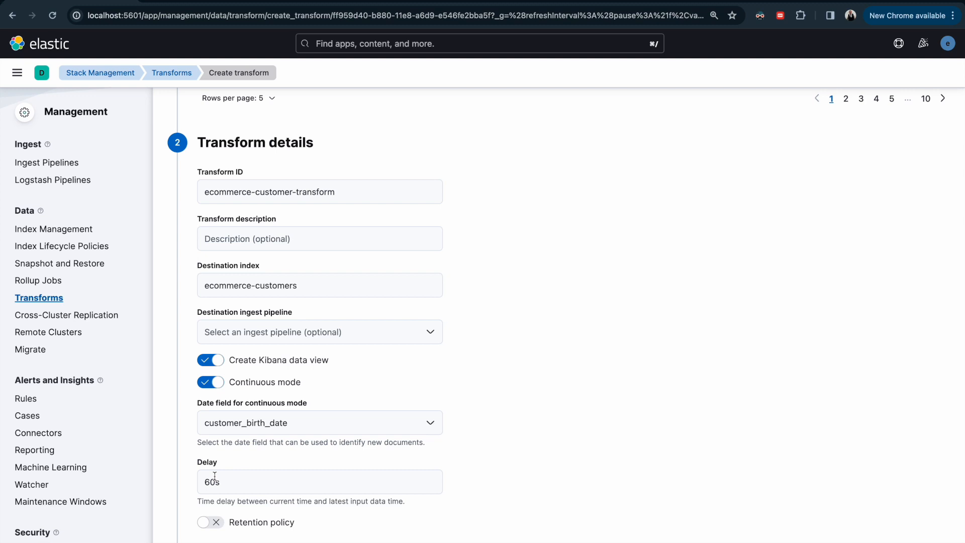
pyautogui.click(210, 383)
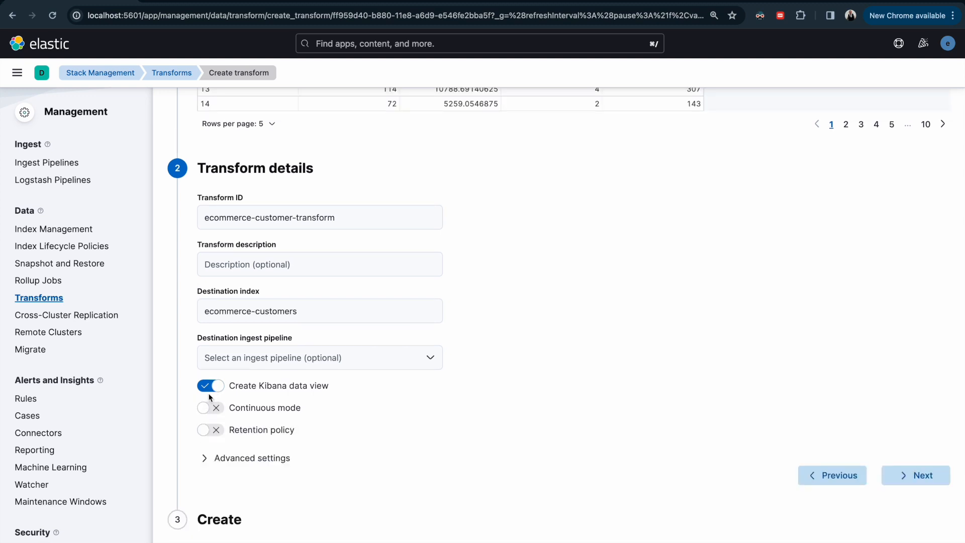
# Step: Look at the retention policy's date field and max age options and the available destination ingest pipelines, leaving both unset
pyautogui.click(211, 432)
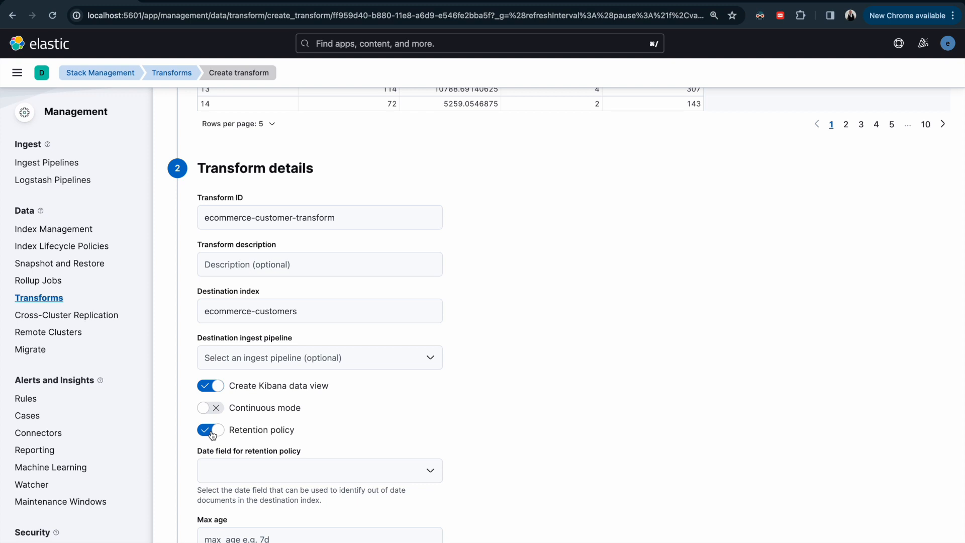
pyautogui.scroll(-3, 212, 435)
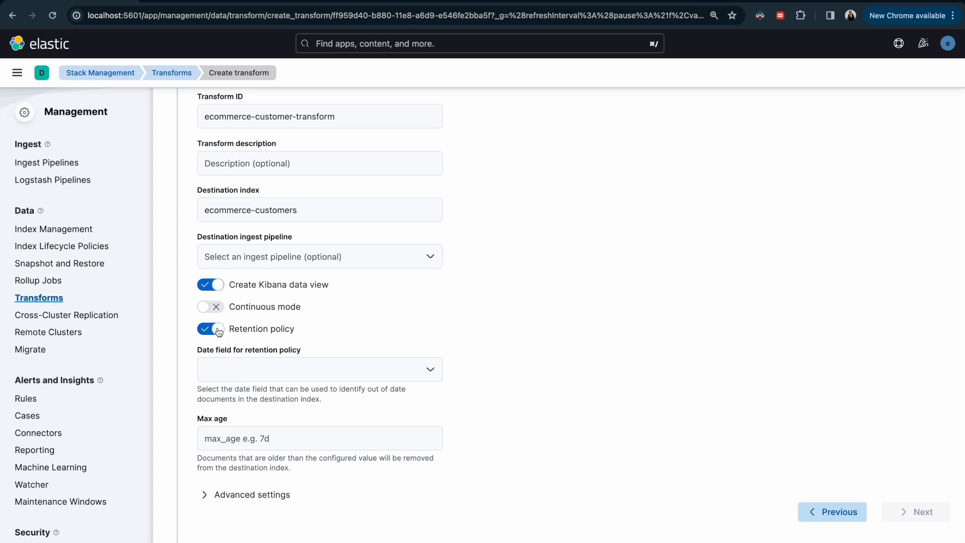
pyautogui.click(218, 330)
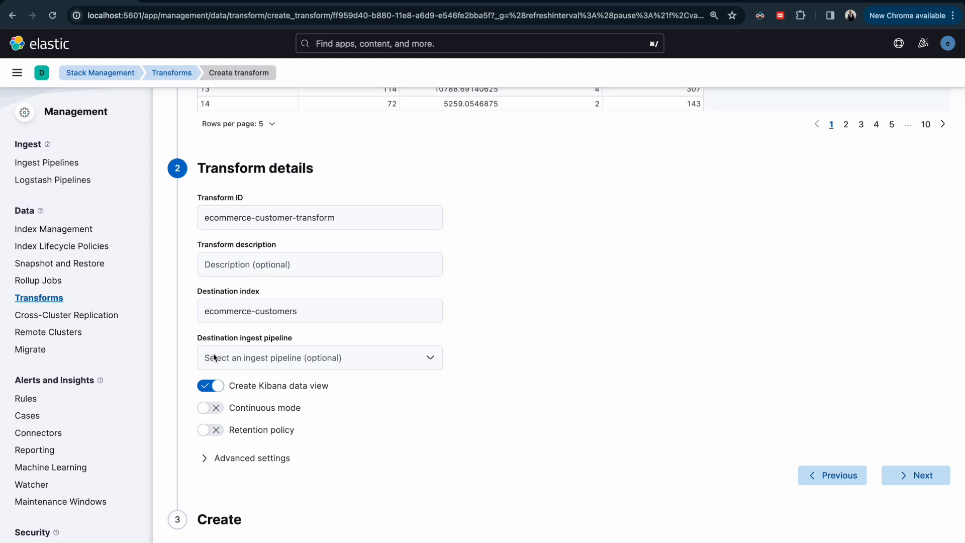
pyautogui.click(343, 359)
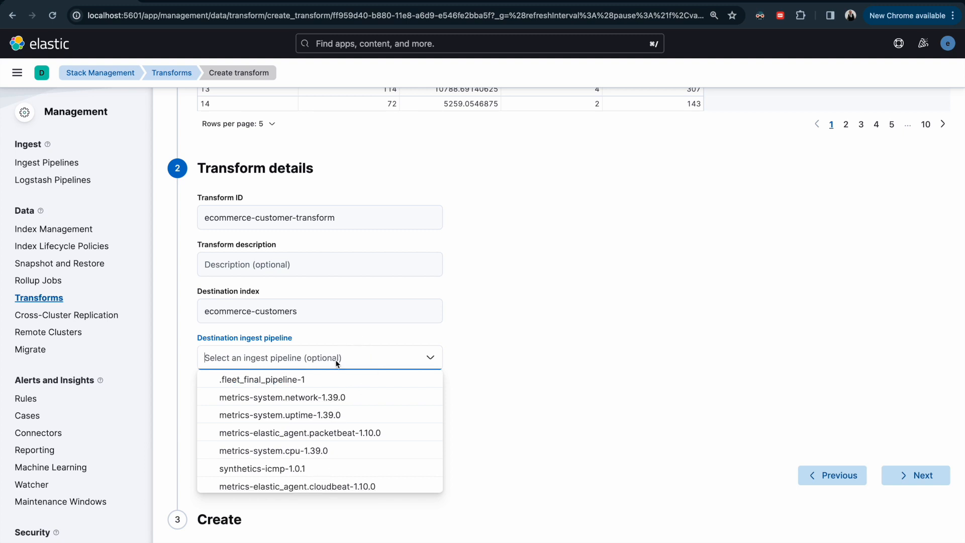
pyautogui.click(454, 345)
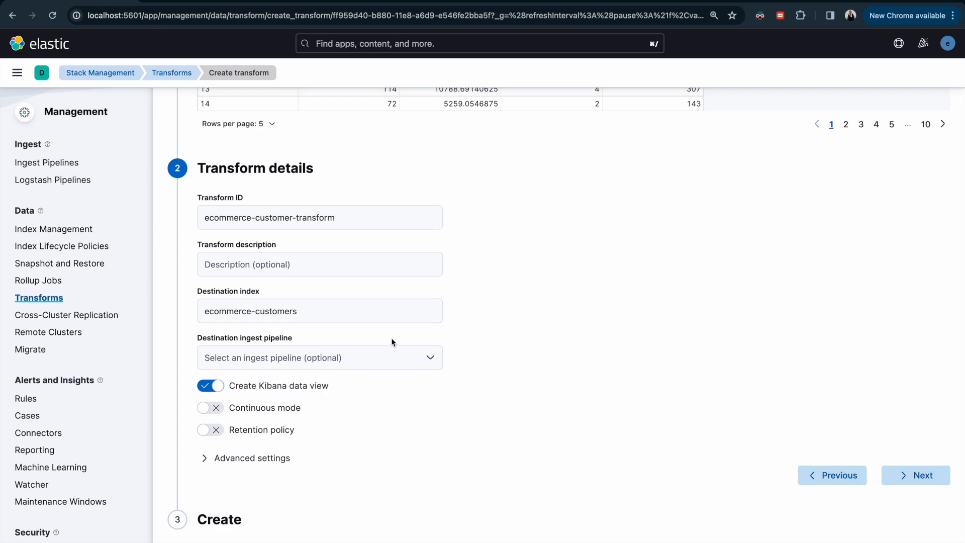
# Step: Continue to the final creation stage, then create and start the ecommerce-customer-transform
pyautogui.scroll(10, 392, 342)
pyautogui.scroll(-10, 392, 343)
pyautogui.scroll(1, 430, 308)
pyautogui.click(911, 480)
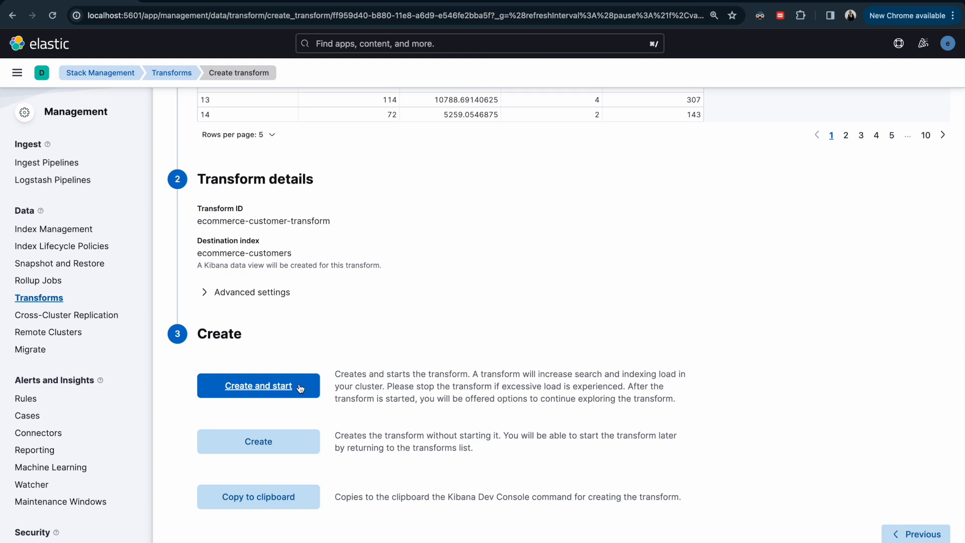
pyautogui.click(251, 389)
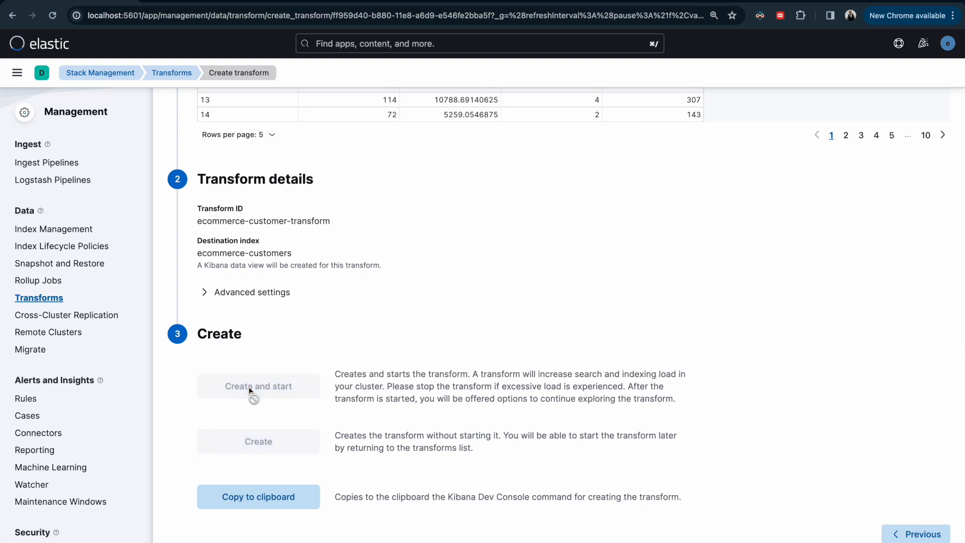
# Step: Return to the transform management page from the completed transform wizard
pyautogui.scroll(-3, 308, 380)
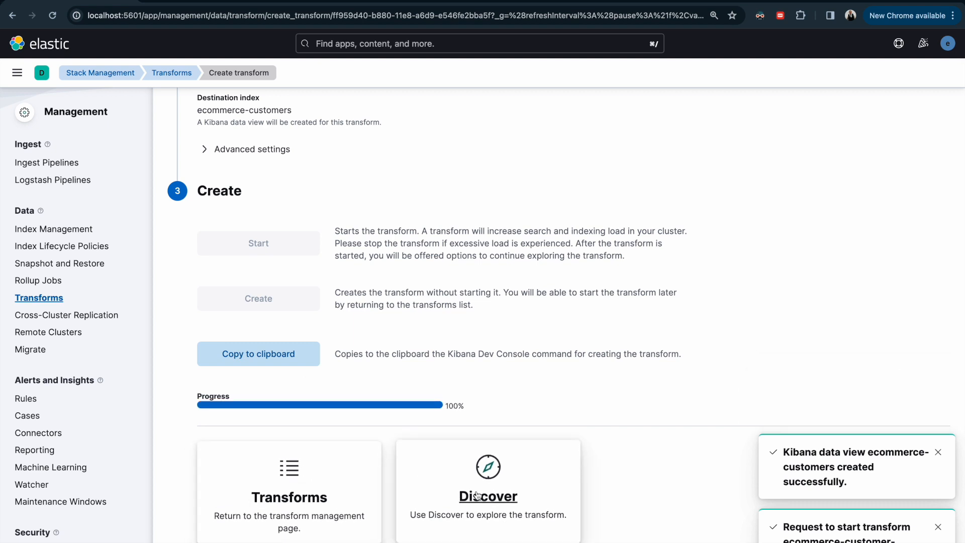
pyautogui.rightClick(333, 499)
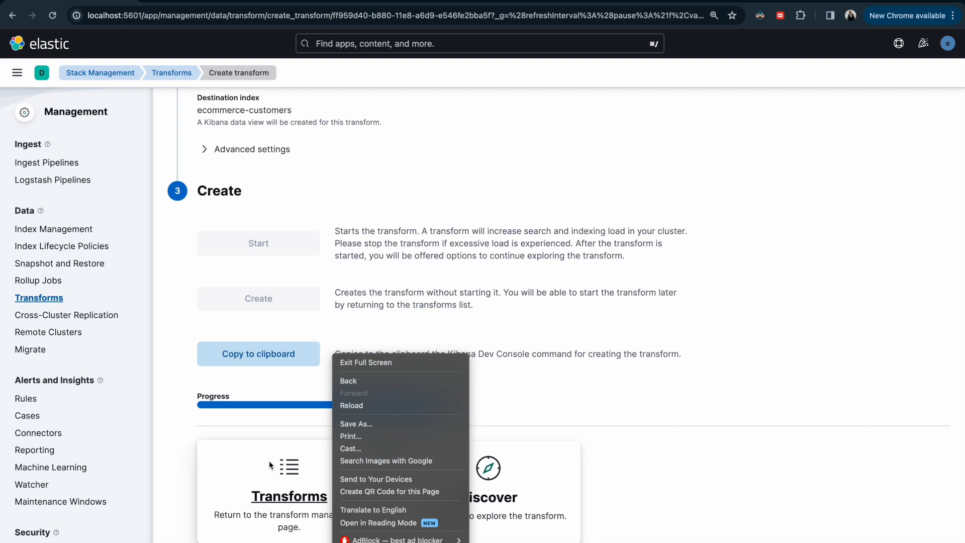
pyautogui.click(283, 492)
pyautogui.click(282, 493)
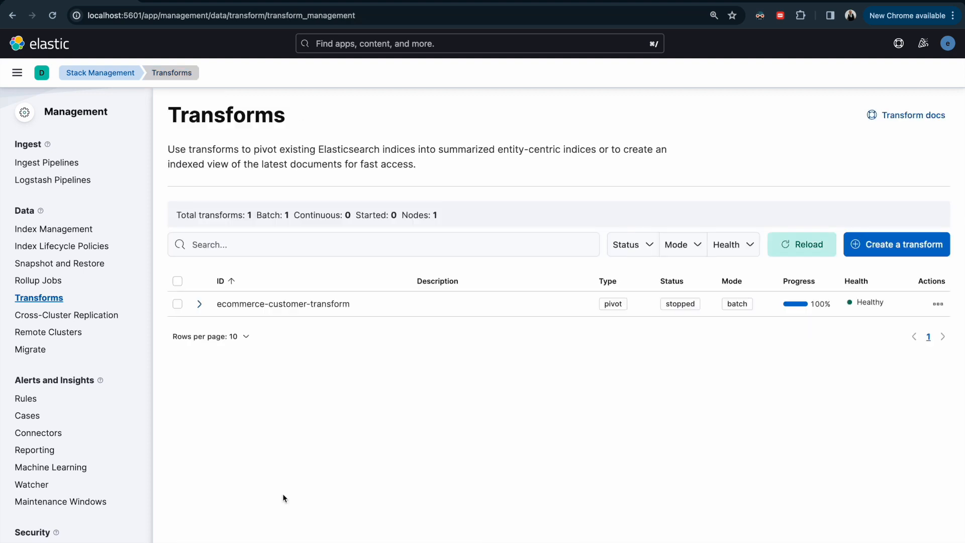
# Step: Expand ecommerce-customer-transform in the list and examine its general, state and checkpointing details
pyautogui.click(199, 304)
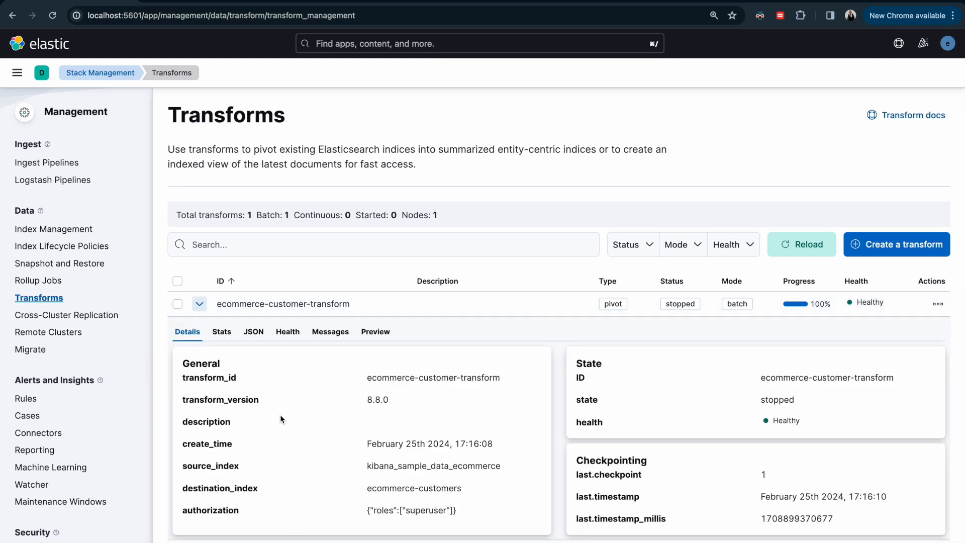
pyautogui.scroll(-1, 297, 466)
pyautogui.scroll(1, 296, 466)
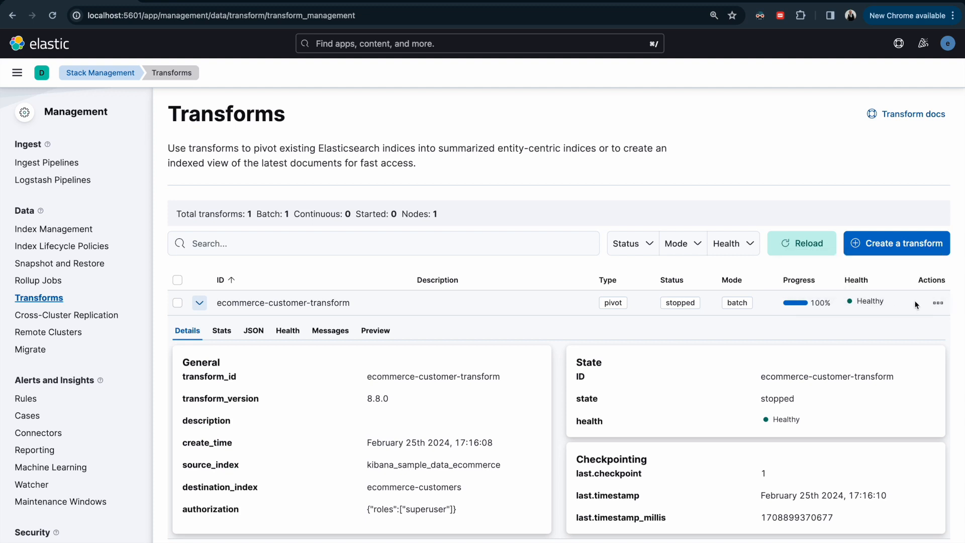
# Step: View the transform's output in Discover and expand the first ecommerce-customers document to examine its aggregated fields
pyautogui.click(935, 302)
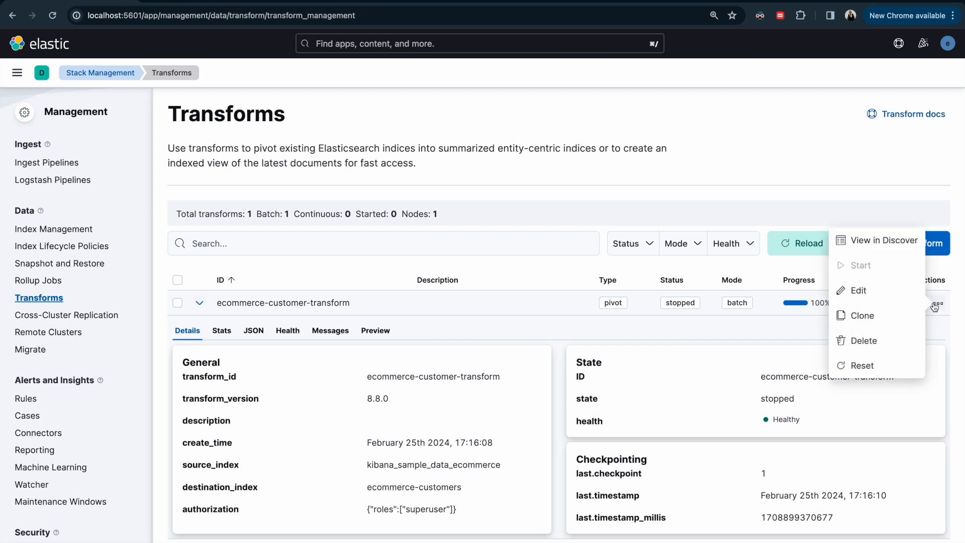
pyautogui.click(873, 241)
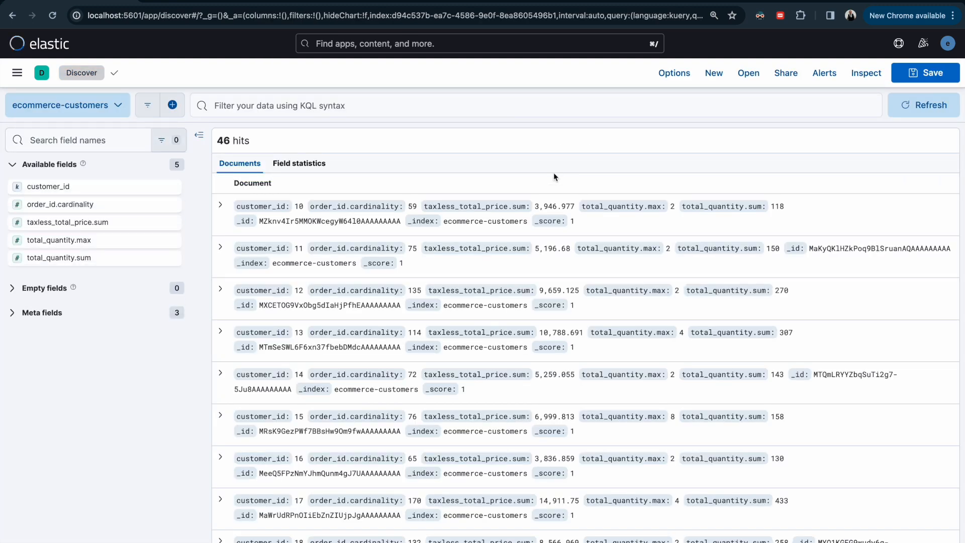
pyautogui.click(220, 205)
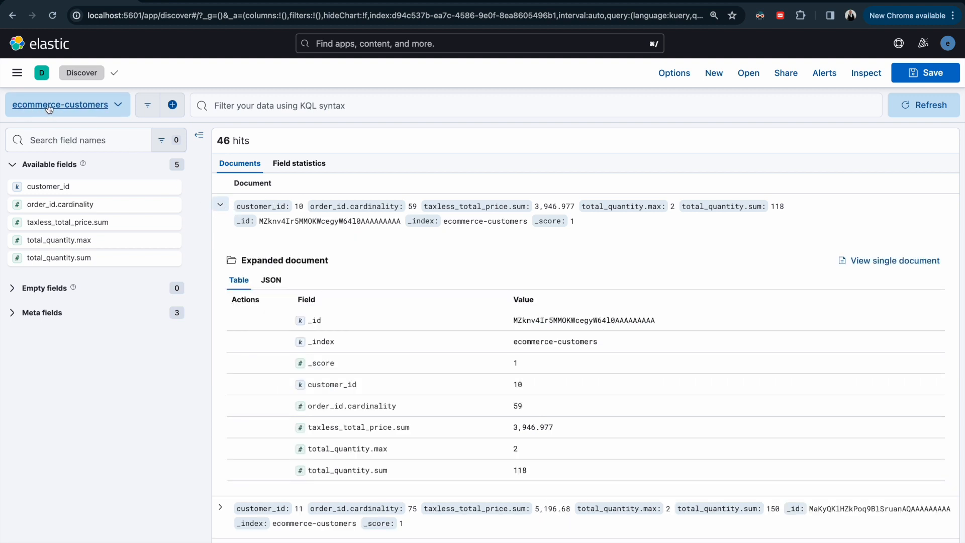
pyautogui.scroll(-1, 491, 347)
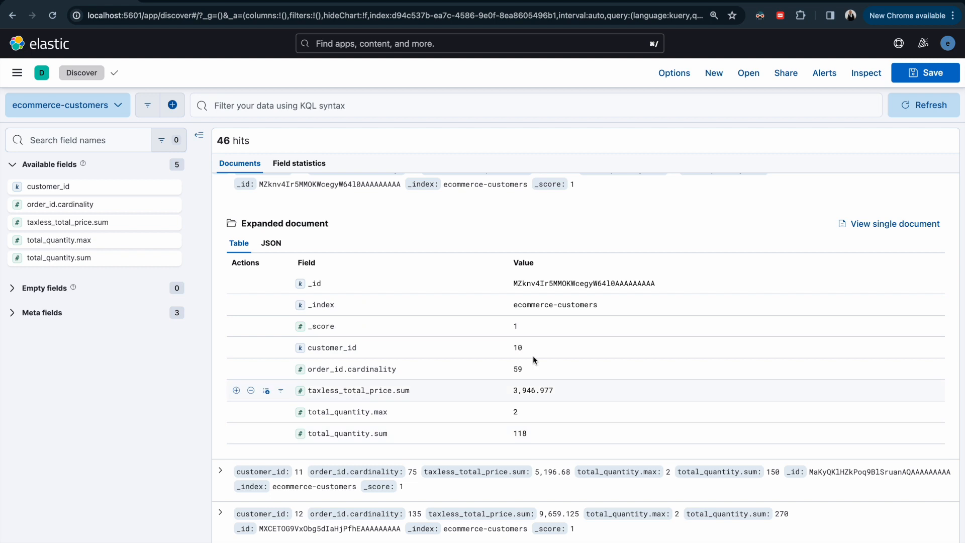